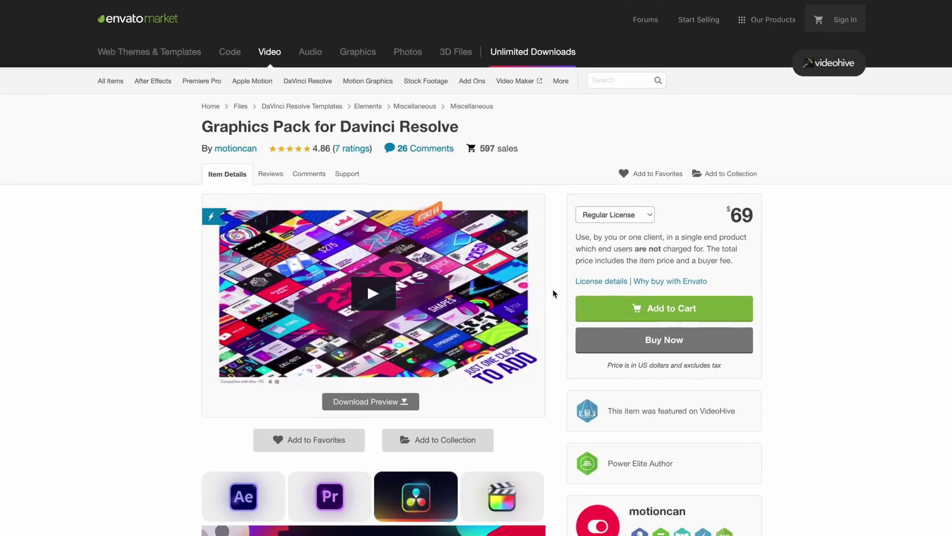
# - Scroll the Envato item page through Features, iPad Support, macro structure and the Typography preview grid
pyautogui.scroll(-5, 656, 270)
pyautogui.scroll(-7, 657, 270)
pyautogui.scroll(-15, 684, 263)
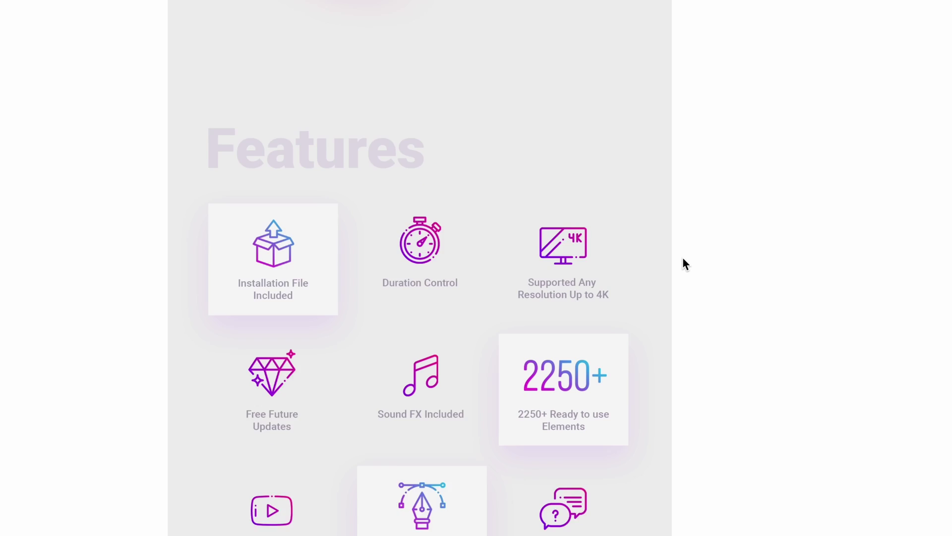
pyautogui.scroll(-20, 682, 258)
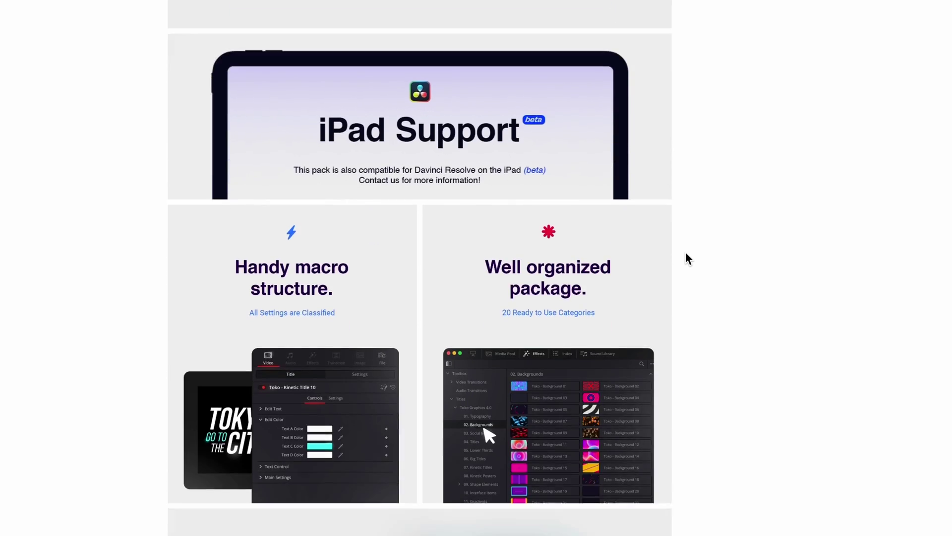
pyautogui.scroll(-20, 687, 254)
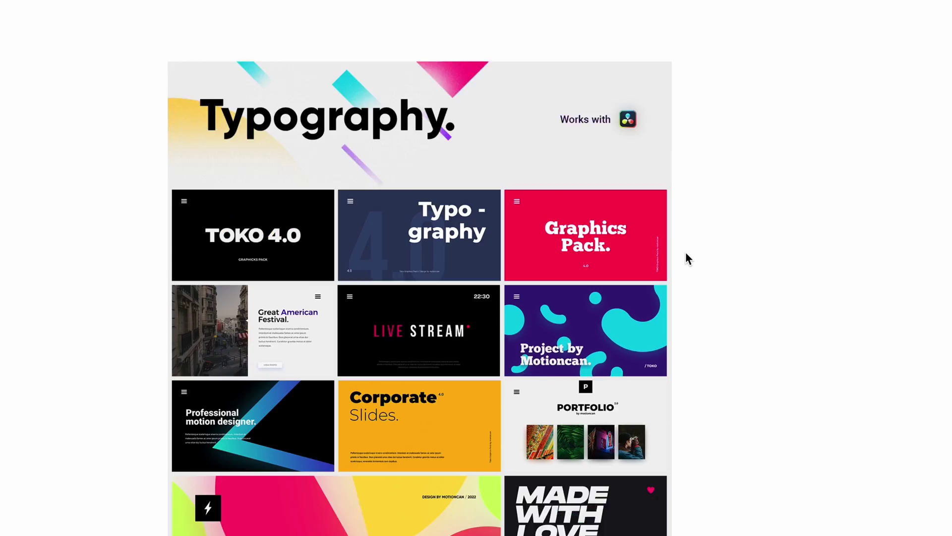
pyautogui.scroll(-20, 686, 255)
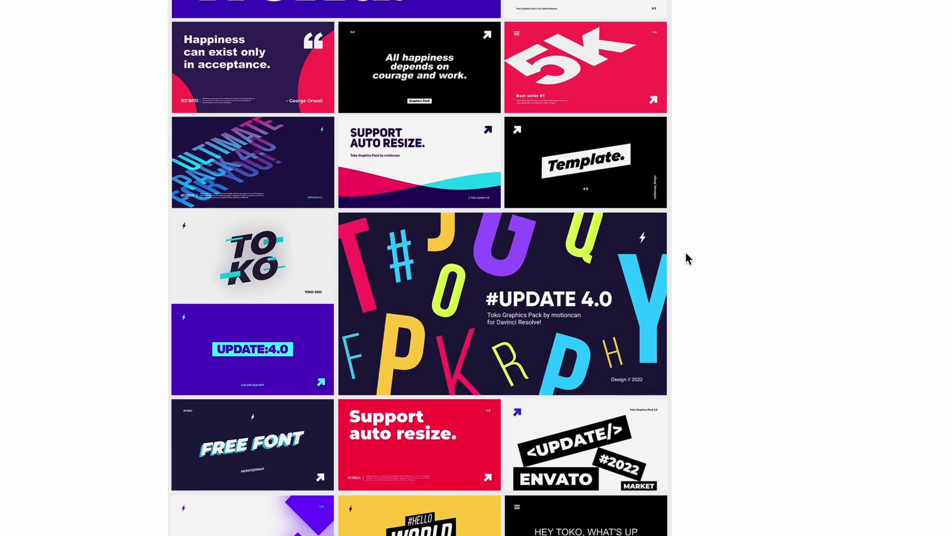
pyautogui.scroll(-6, 686, 251)
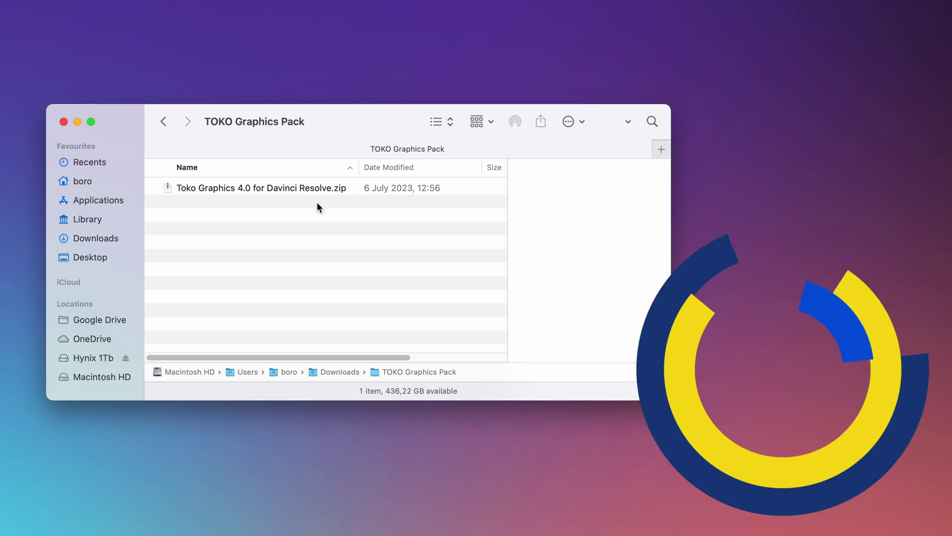
# - Extract the Toko Graphics 4.0 archive with Archive Utility and open the resulting folder
pyautogui.rightClick(314, 188)
pyautogui.moveTo(347, 209)
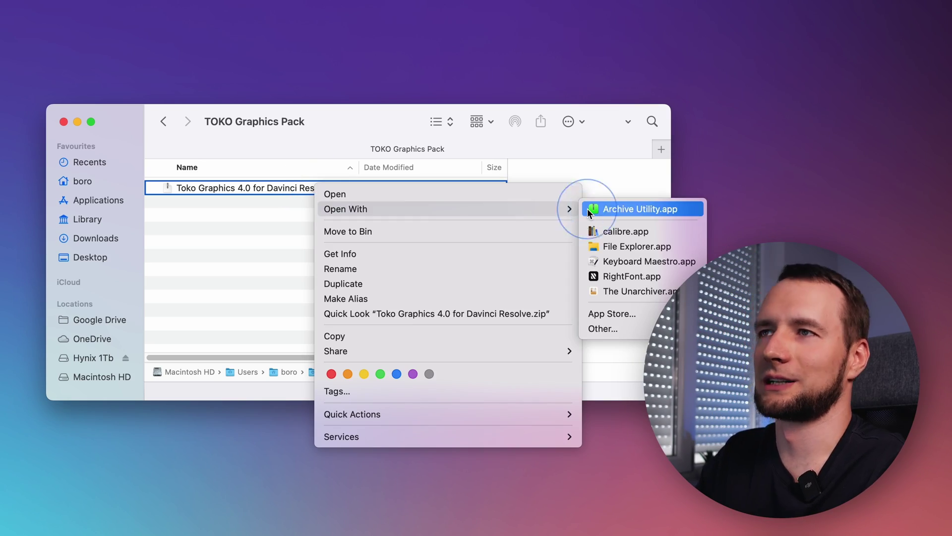
pyautogui.click(588, 208)
pyautogui.doubleClick(414, 194)
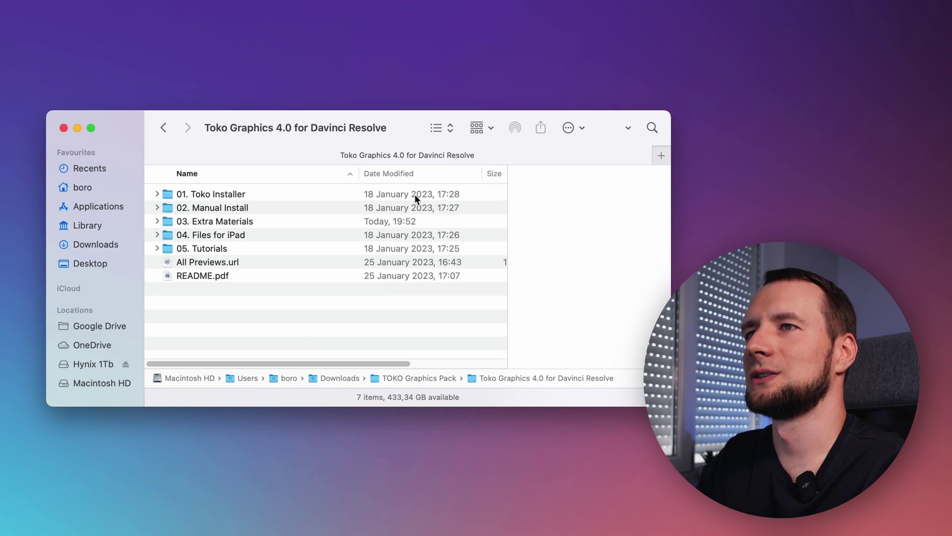
# - Read README.pdf, then extract the USED FONTS archive and open the USED FONTS (Toko Graphics) folder
pyautogui.doubleClick(226, 275)
pyautogui.scroll(-5, 356, 228)
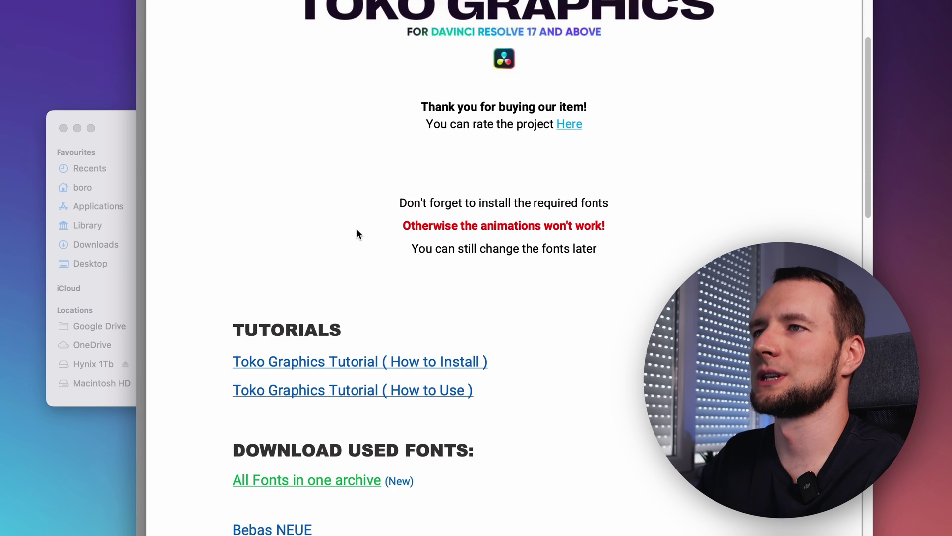
pyautogui.click(346, 395)
pyautogui.rightClick(359, 221)
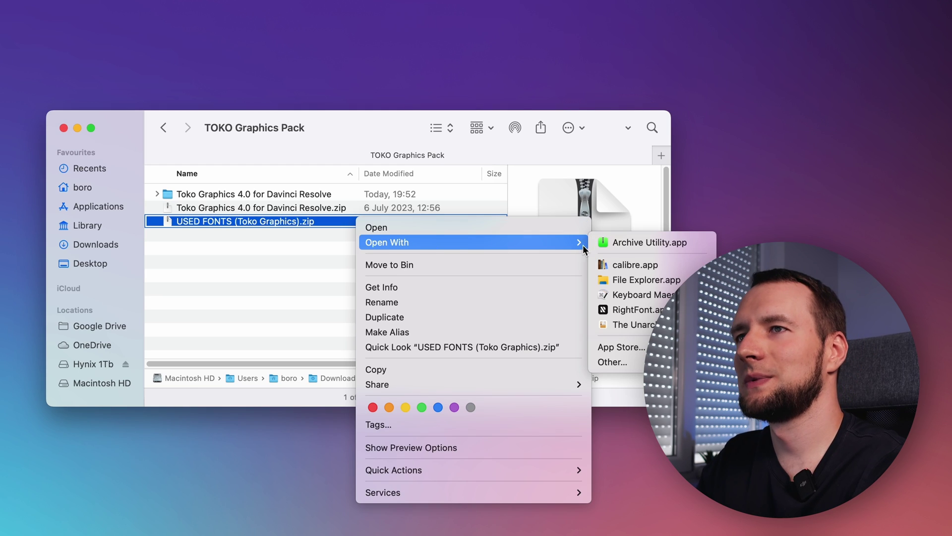
pyautogui.click(610, 243)
pyautogui.click(402, 209)
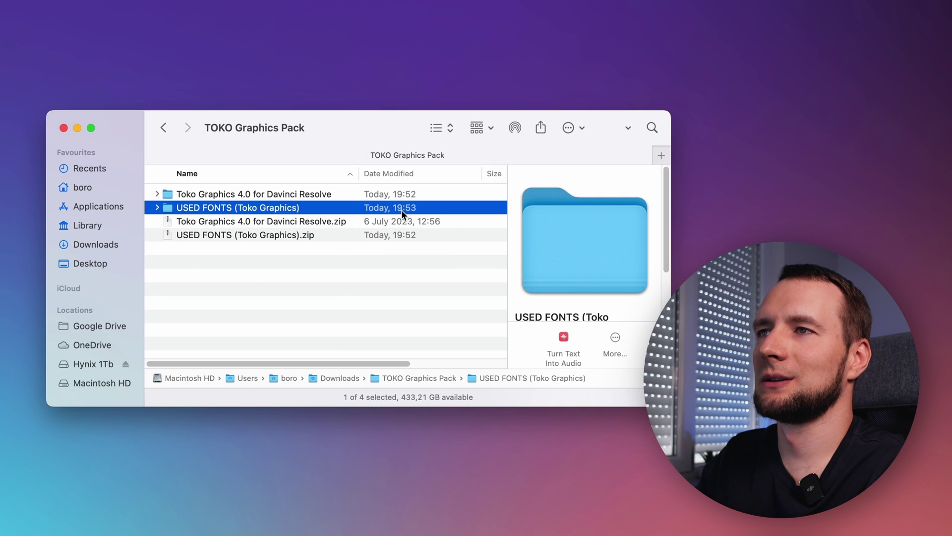
pyautogui.doubleClick(400, 209)
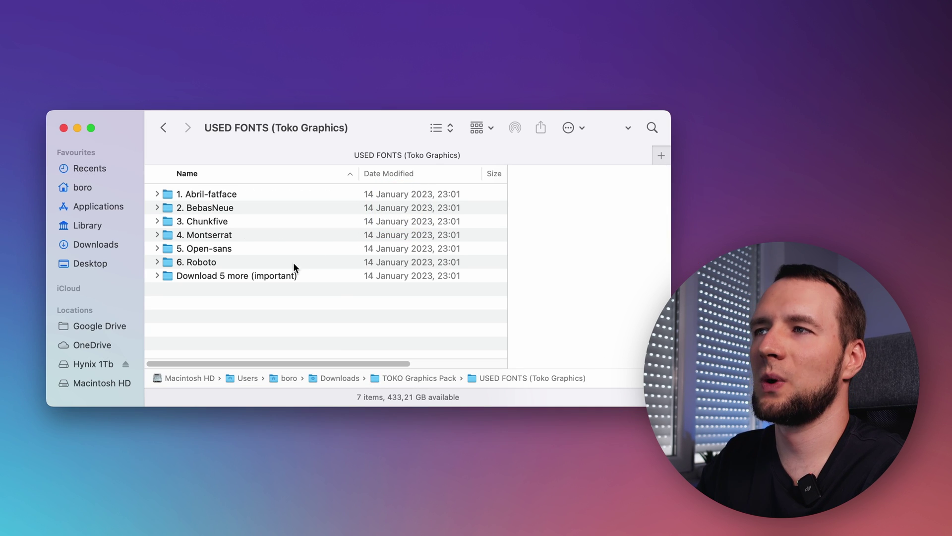
# - Move the five font zips from 'Download 5 more (important)' into the USED FONTS folder
pyautogui.doubleClick(281, 274)
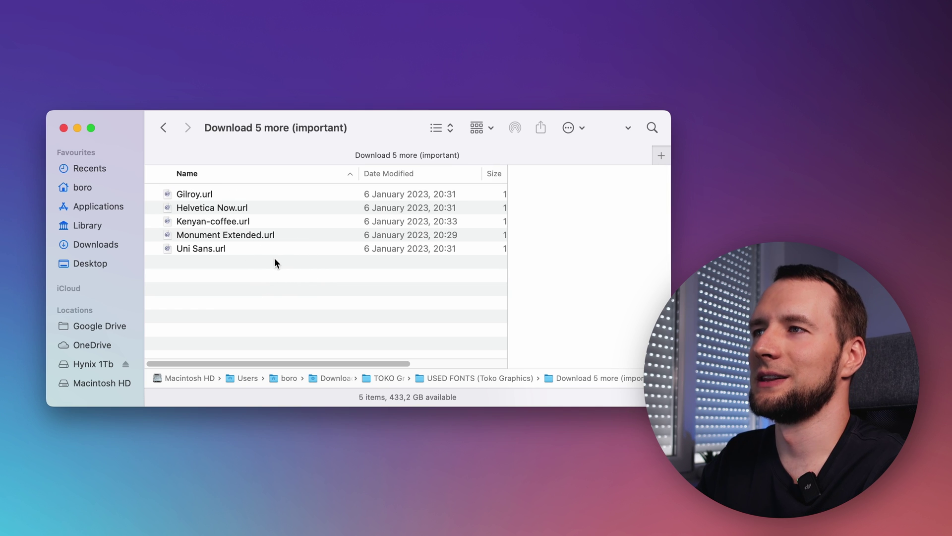
pyautogui.click(219, 195)
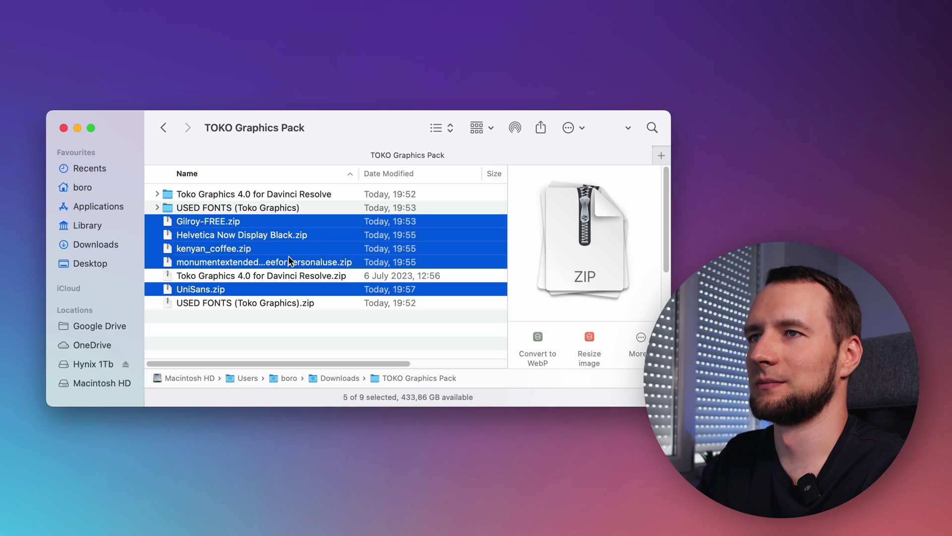
pyautogui.moveTo(238, 237); pyautogui.dragTo(247, 215)
pyautogui.doubleClick(247, 210)
# - Extract all five font zips, including Gilroy-FREE and UniSans, with Archive Utility
pyautogui.click(238, 289)
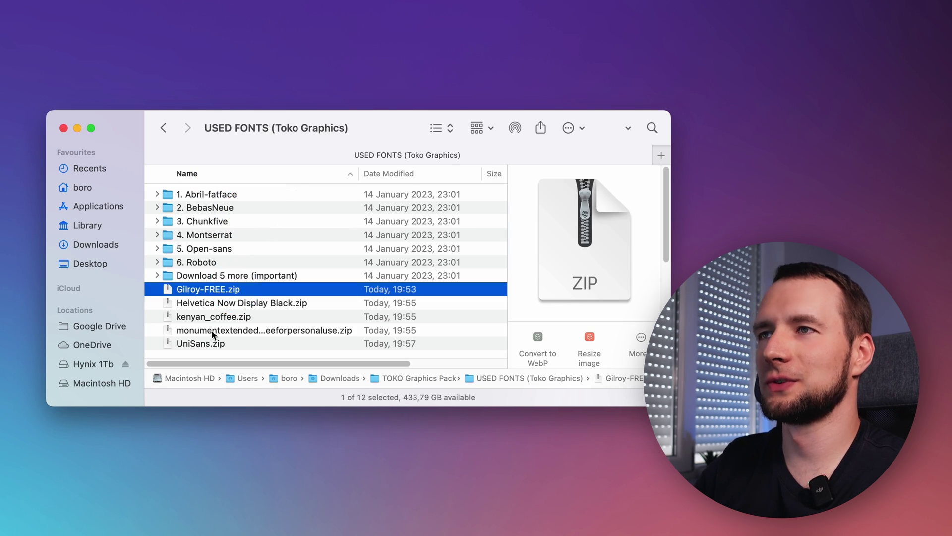
pyautogui.keyDown('shift'); pyautogui.click(208, 343); pyautogui.keyUp('shift')
pyautogui.rightClick(218, 318)
pyautogui.moveTo(387, 342)
pyautogui.click(451, 346)
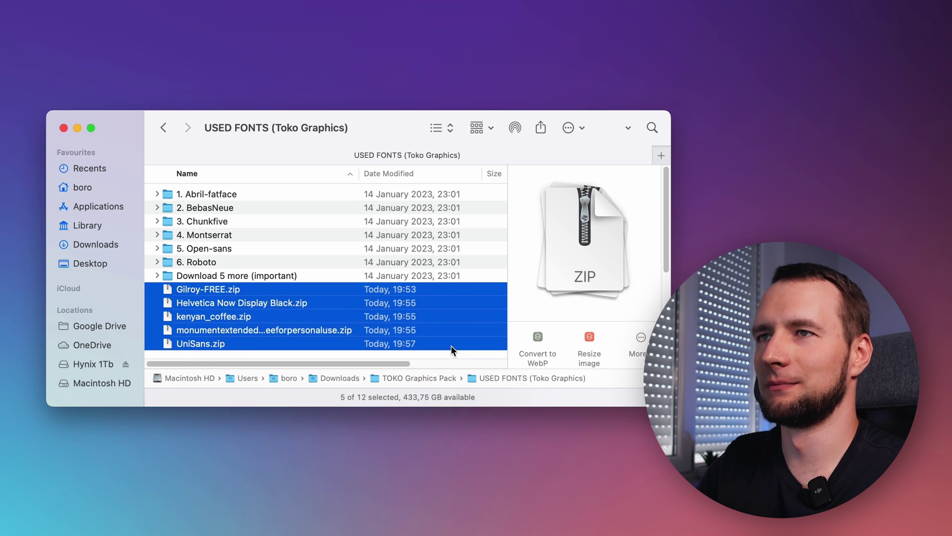
pyautogui.press('super+space')
# - Launch Font Book and install every font from the USED FONTS (Toko Graphics) folder in TOKO Graphics Pack
pyautogui.write('font')
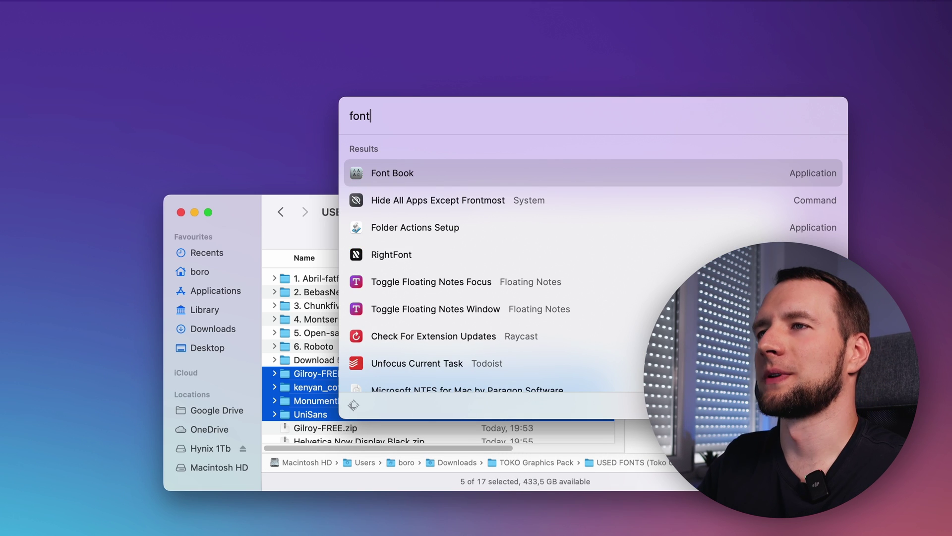
pyautogui.press('Return')
pyautogui.write('roboto')
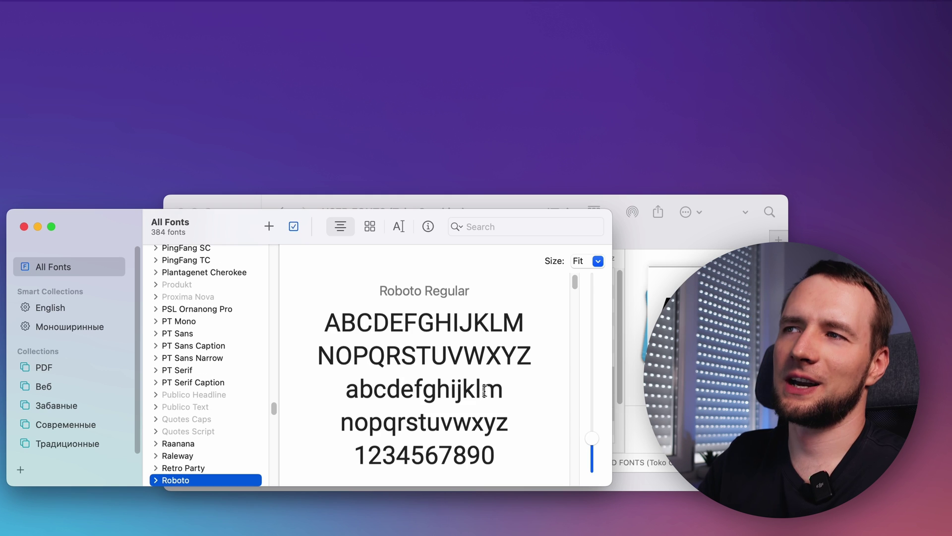
pyautogui.click(270, 227)
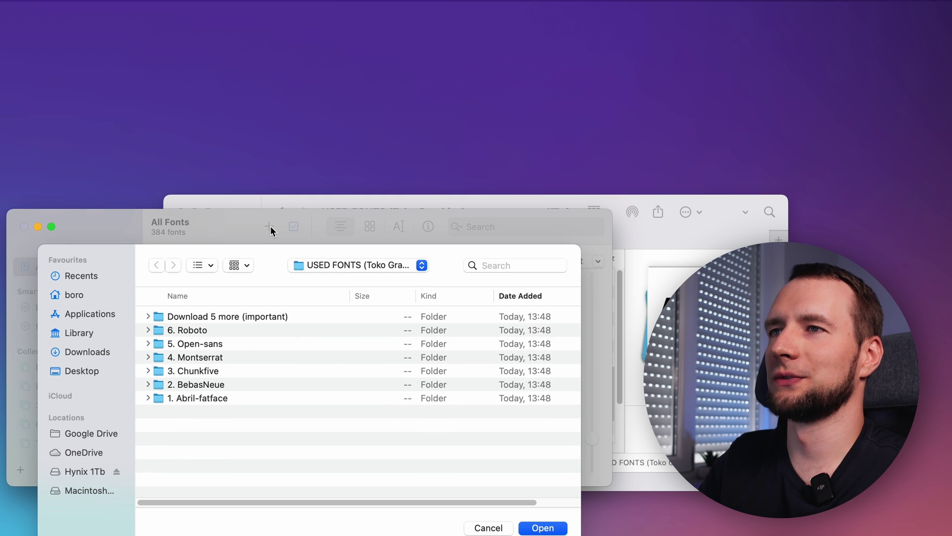
pyautogui.press('super+Up')
pyautogui.click(226, 318)
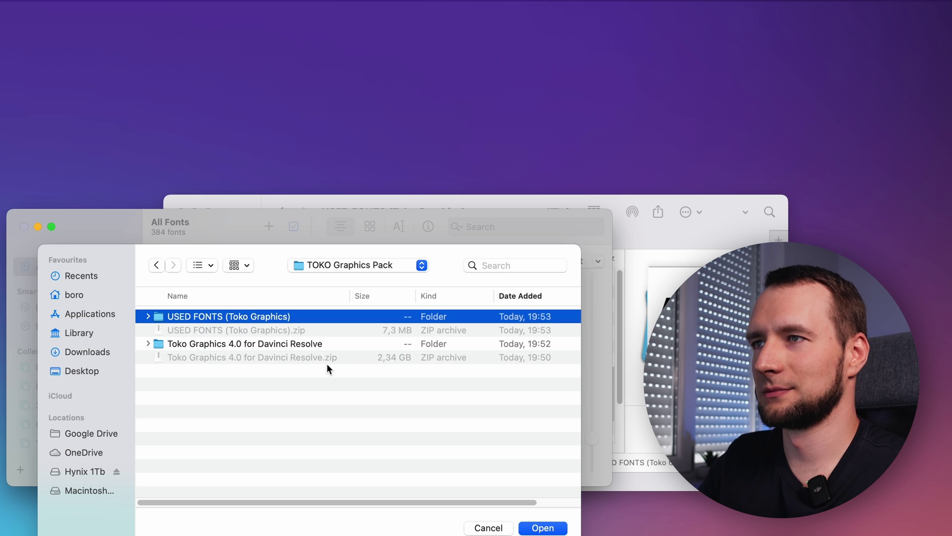
pyautogui.click(544, 527)
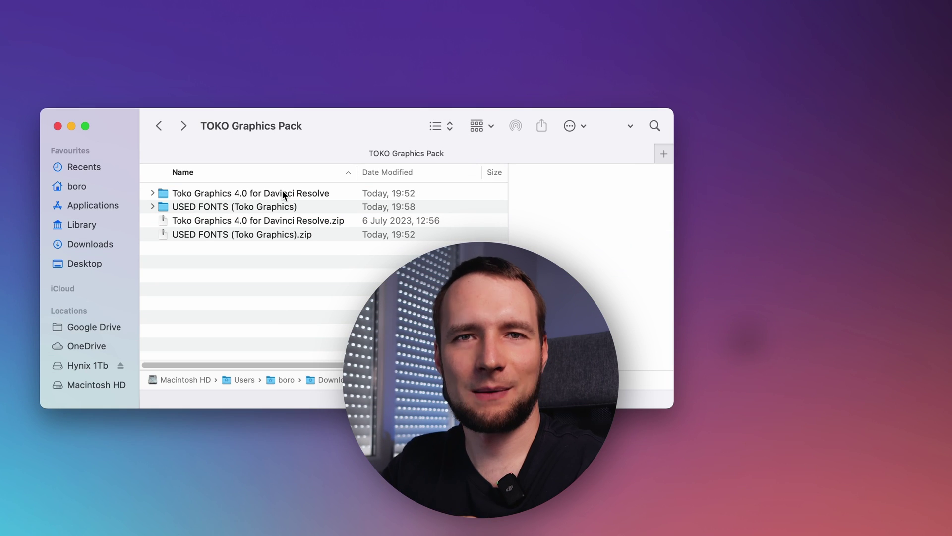
# - Run Toko Pack Installer.pkg from the 01. Toko Installer folder of Toko Graphics 4.0
pyautogui.doubleClick(281, 193)
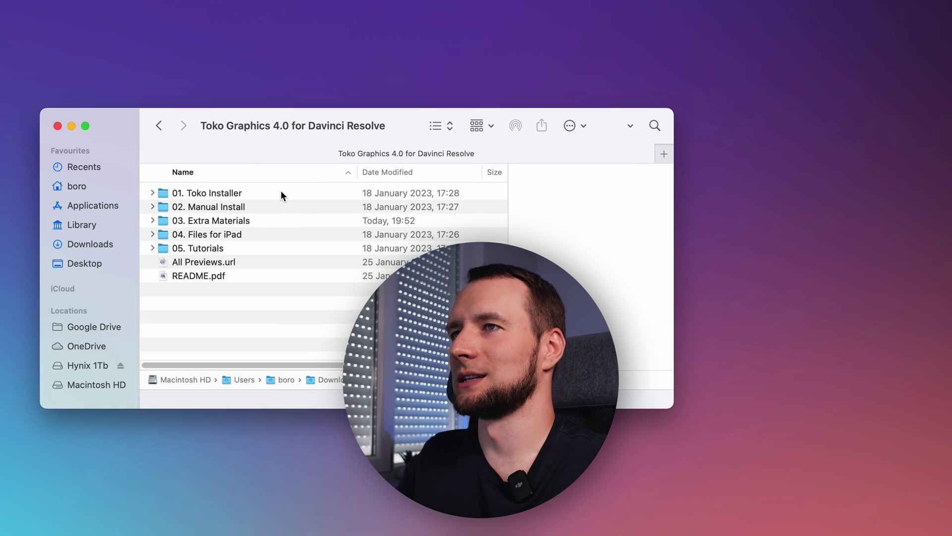
pyautogui.doubleClick(281, 193)
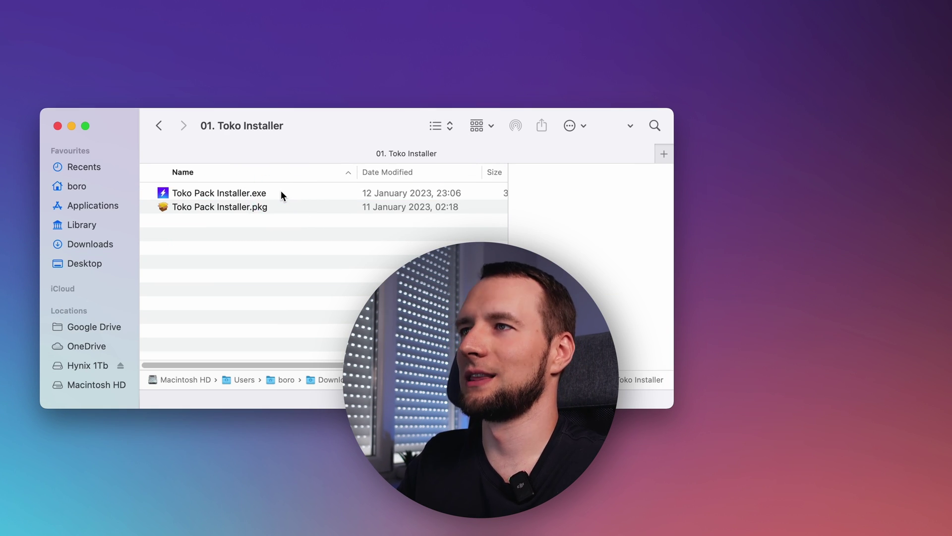
pyautogui.click(268, 207)
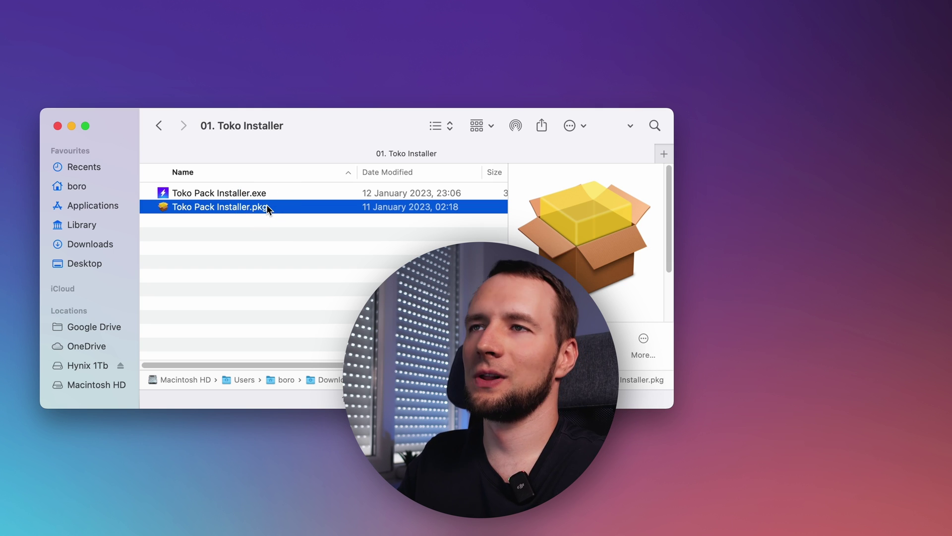
pyautogui.doubleClick(266, 207)
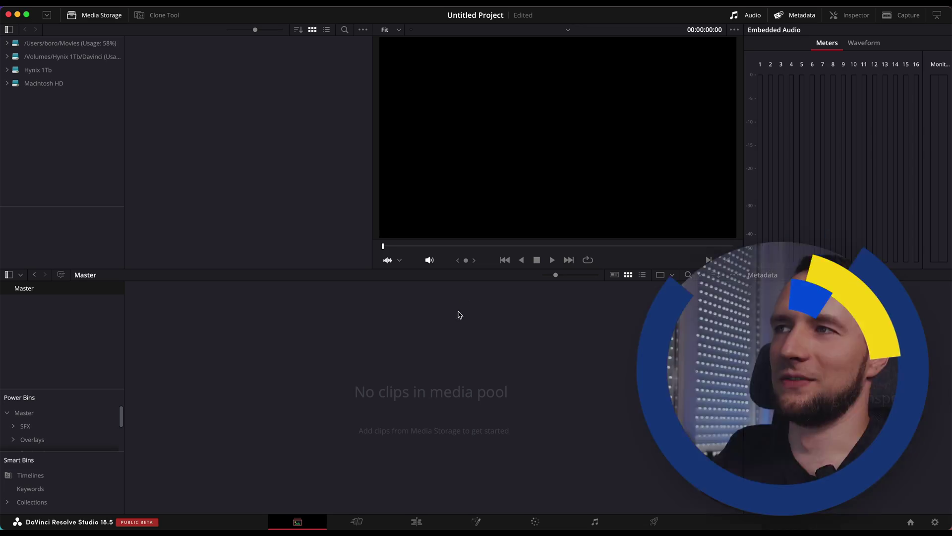
# - On the Edit page, import the 03. Extra Materials folder from Finder into the Master bin
pyautogui.click(417, 522)
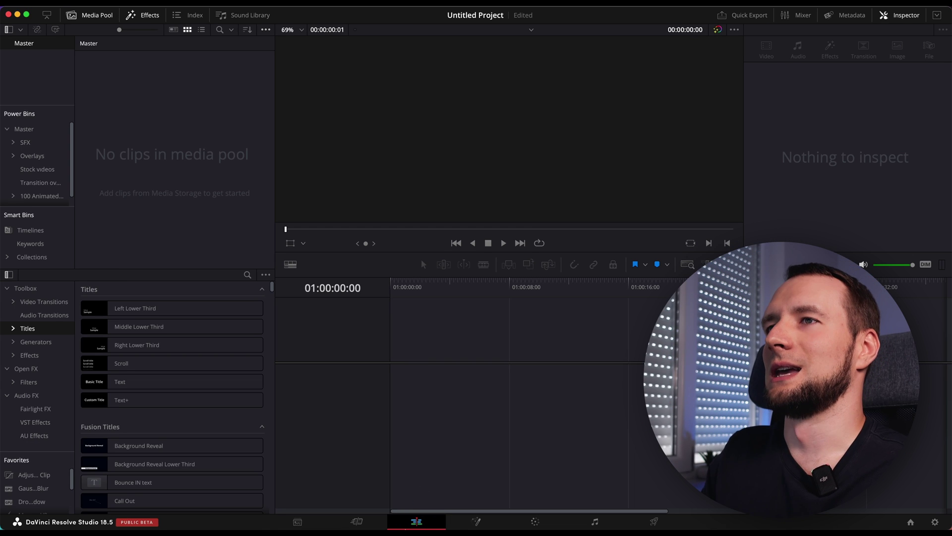
pyautogui.moveTo(370, 527)
pyautogui.click(181, 507)
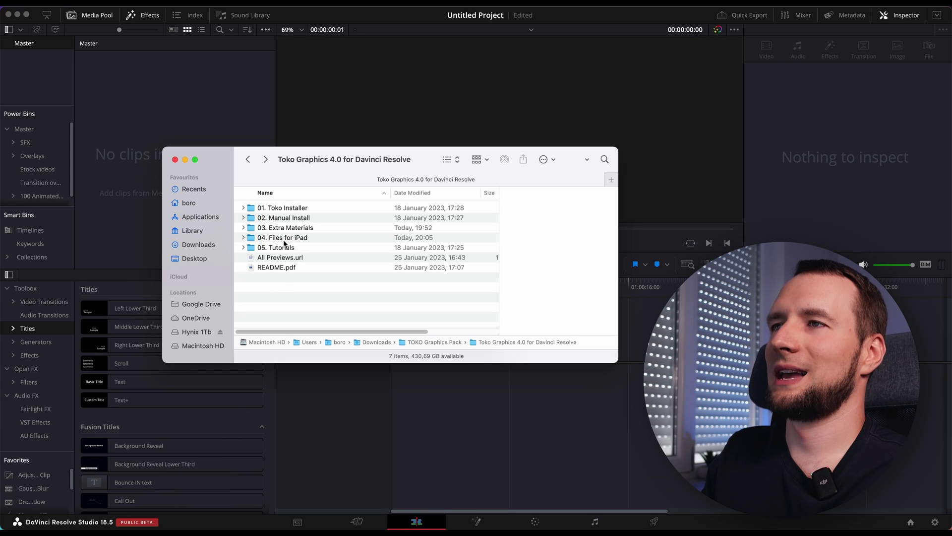
pyautogui.moveTo(148, 178); pyautogui.dragTo(22, 53)
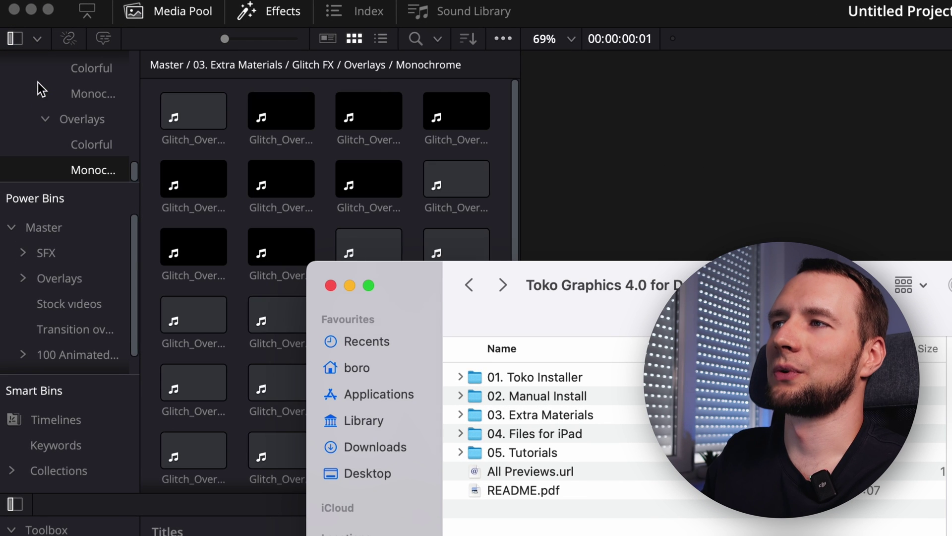
pyautogui.click(131, 175)
pyautogui.scroll(1, 137, 174)
pyautogui.moveTo(136, 79); pyautogui.dragTo(136, 65)
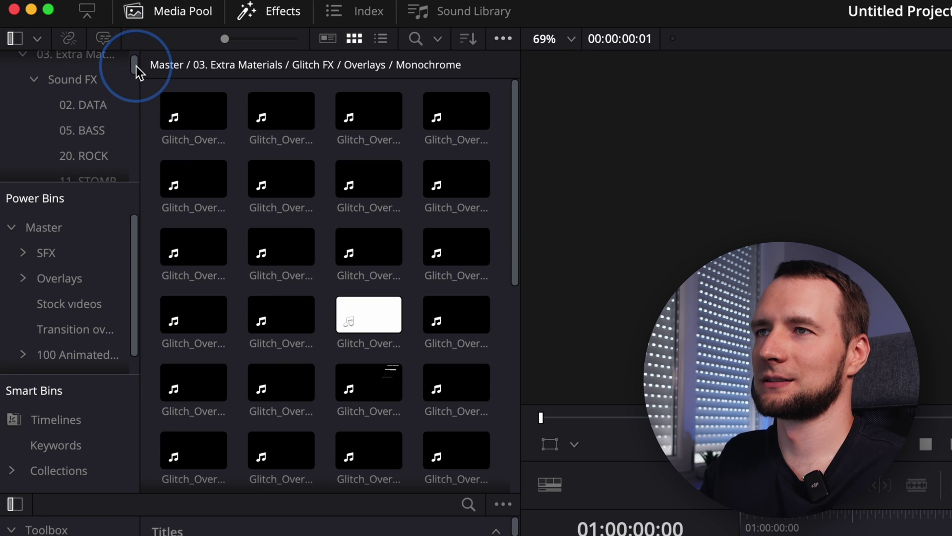
# - Save 03. Extra Materials as a power bin, show Power Bins, and rename it TOKO
pyautogui.click(20, 58)
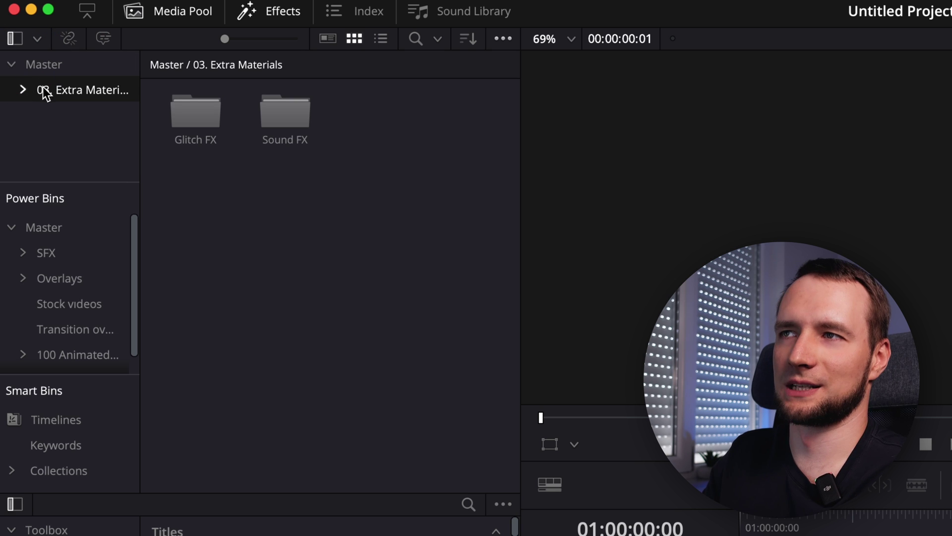
pyautogui.moveTo(70, 93); pyautogui.dragTo(50, 227)
pyautogui.scroll(-2, 47, 252)
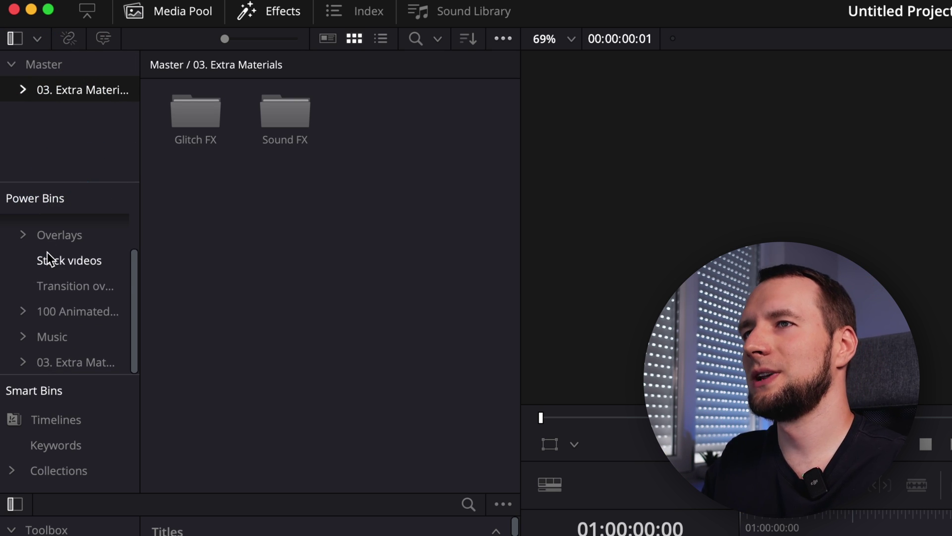
pyautogui.click(495, 40)
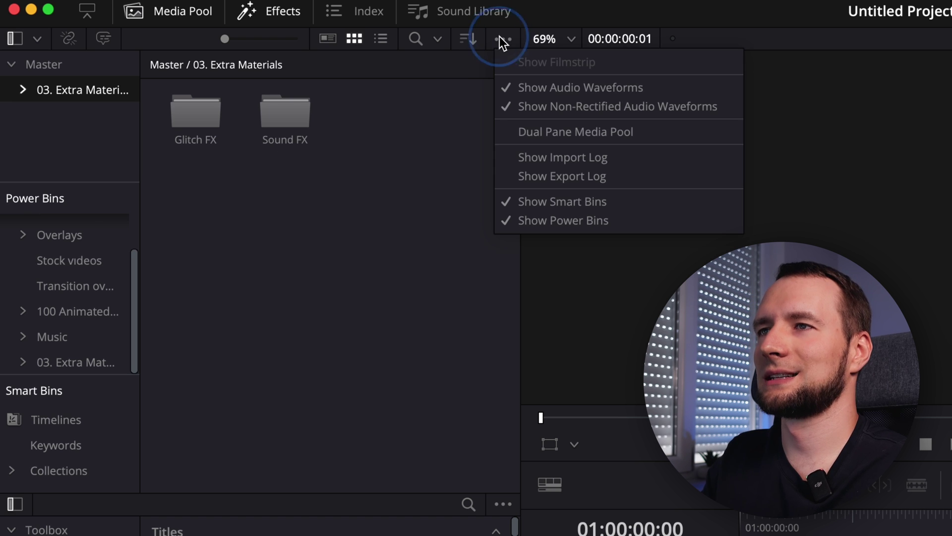
pyautogui.click(542, 222)
pyautogui.click(542, 221)
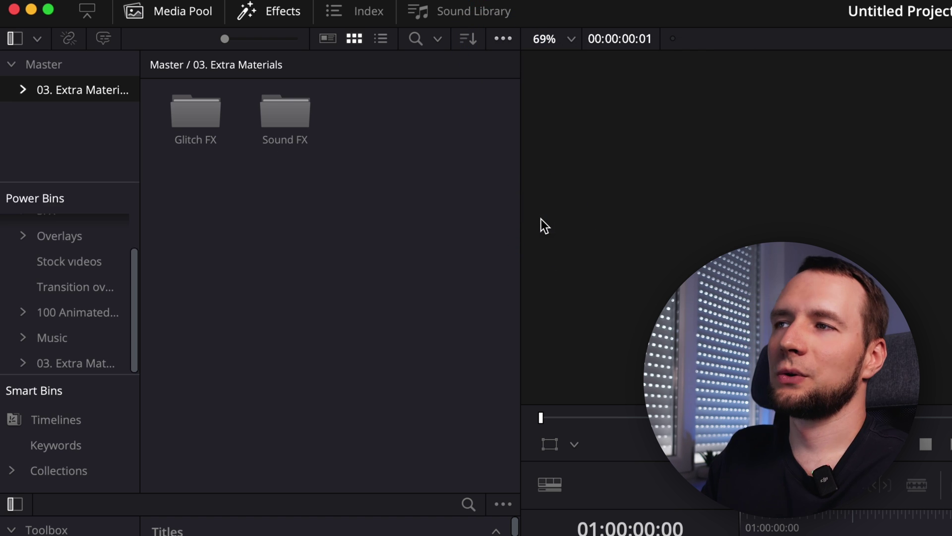
pyautogui.doubleClick(76, 361)
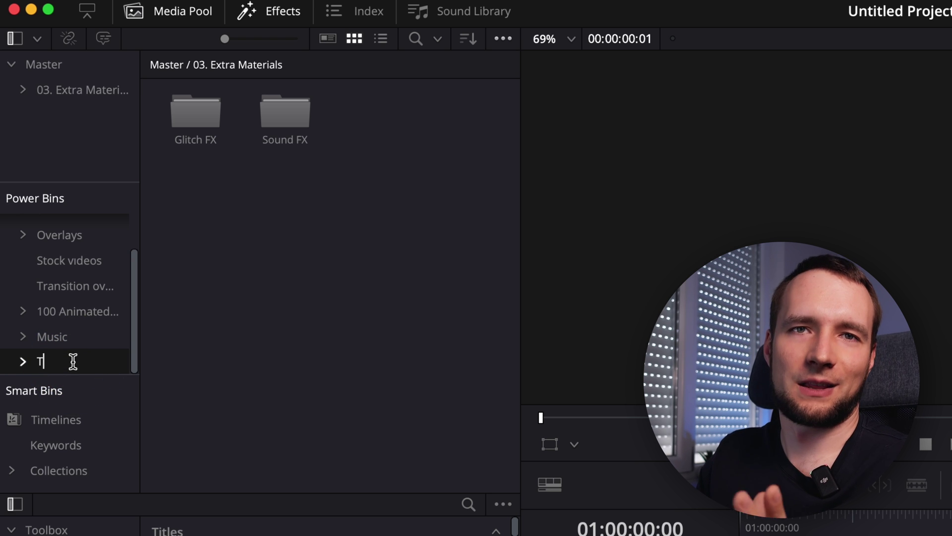
pyautogui.press('Return')
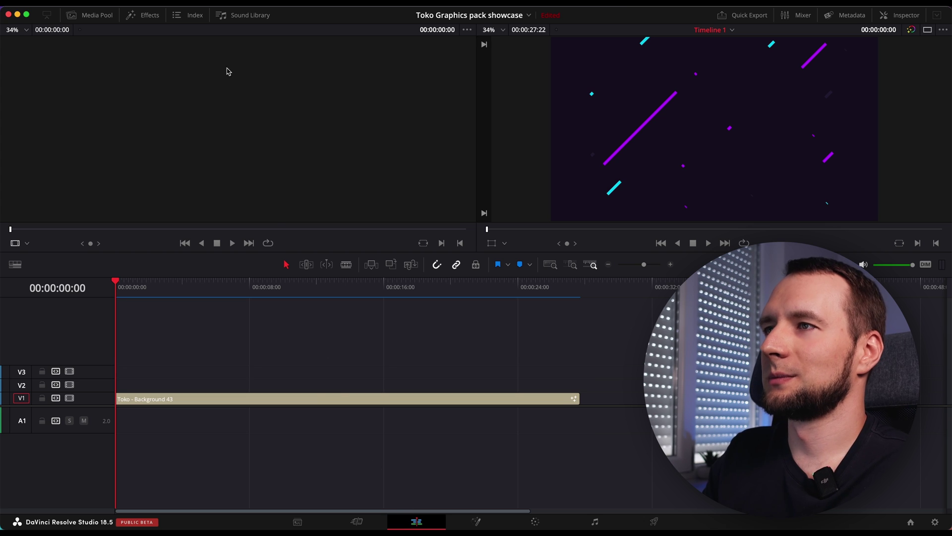
# - Browse the Effects library's Toko Graphics titles, from 03. Social Media through 10. Interface Items
pyautogui.click(158, 16)
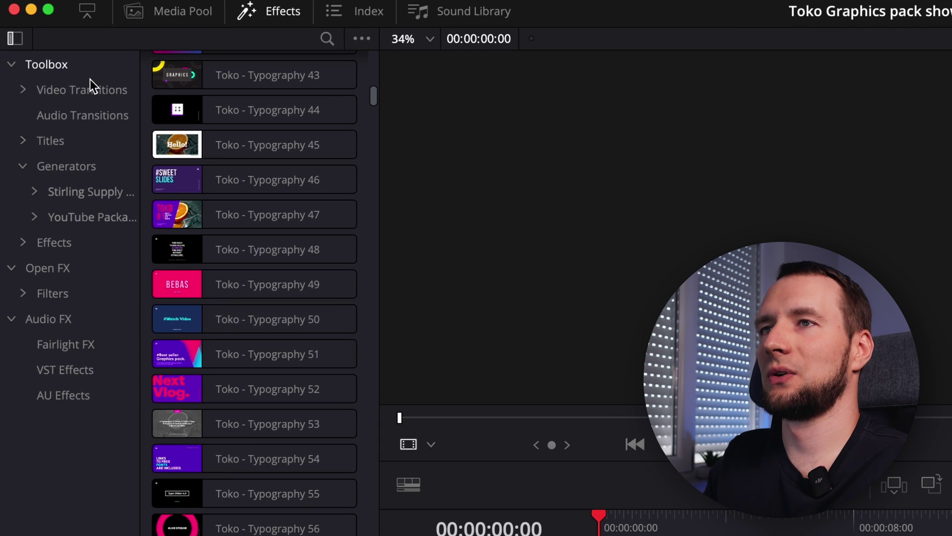
pyautogui.click(23, 139)
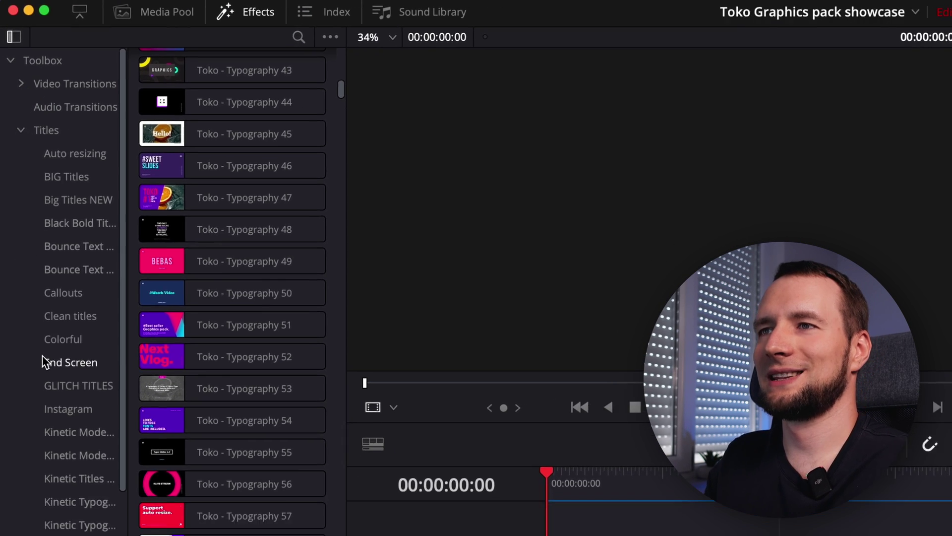
pyautogui.scroll(-10, 50, 425)
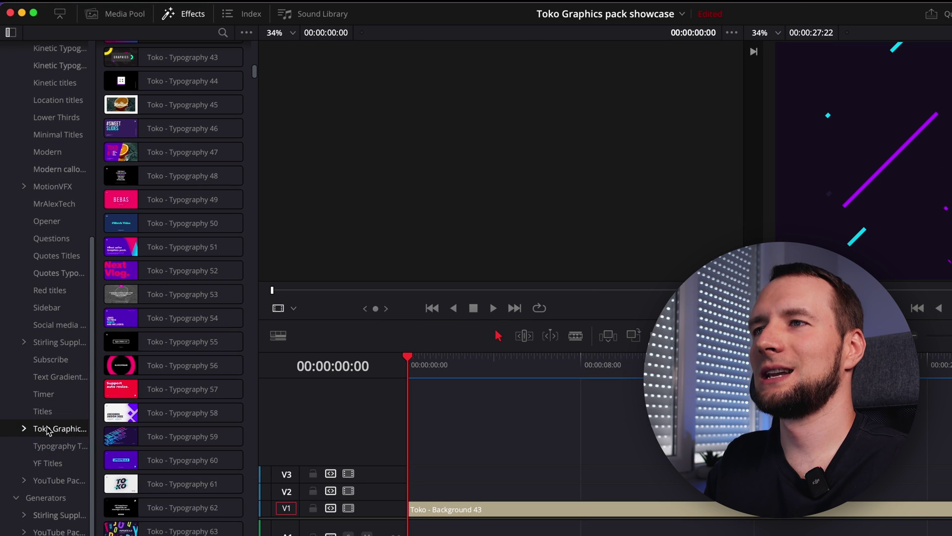
pyautogui.scroll(-5, 26, 434)
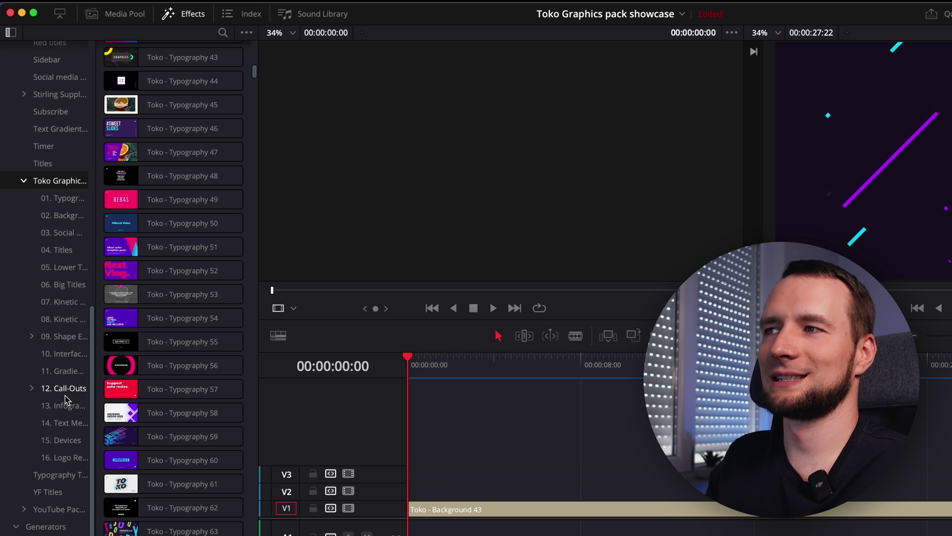
pyautogui.click(68, 233)
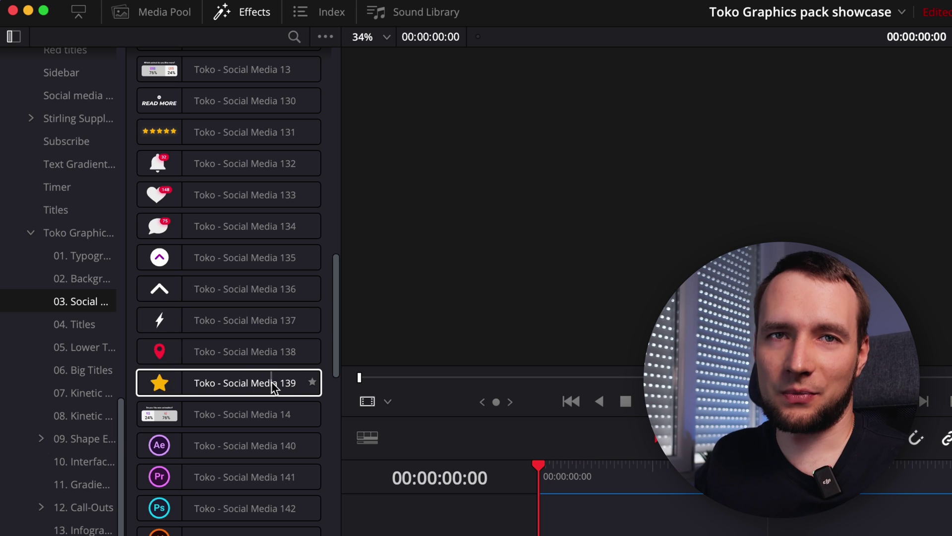
pyautogui.click(325, 38)
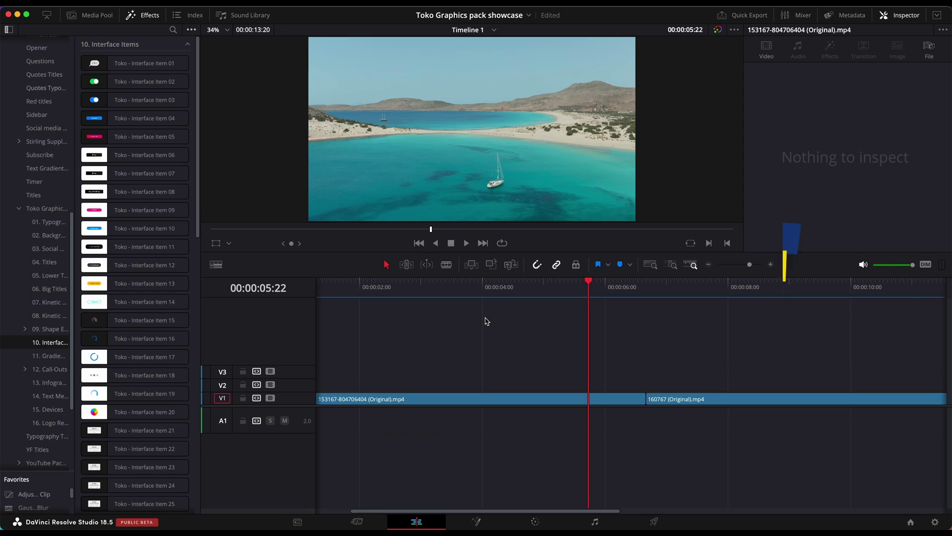
pyautogui.scroll(10, 59, 306)
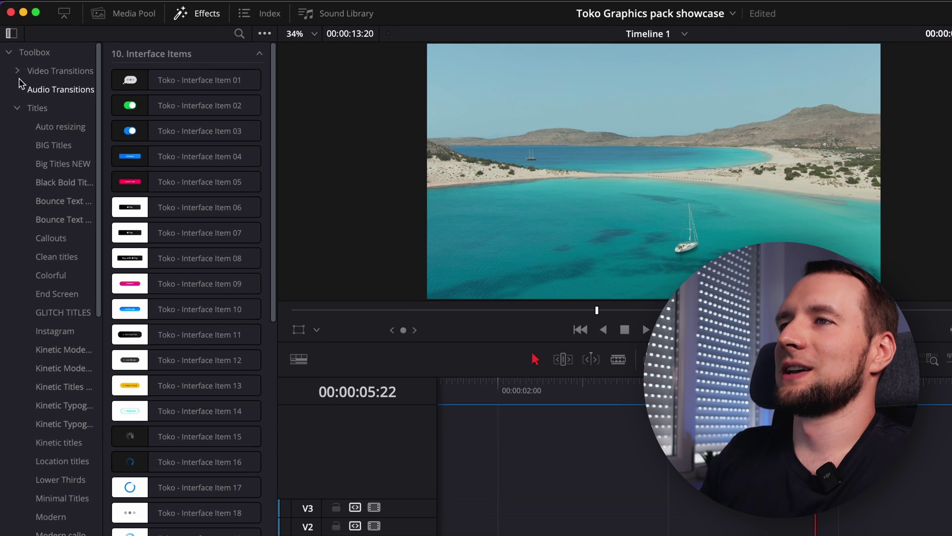
# - Place Flat_Transition_70 from Toko Transitions > 01. Flat at the cut between the beach clips and preview it
pyautogui.click(14, 59)
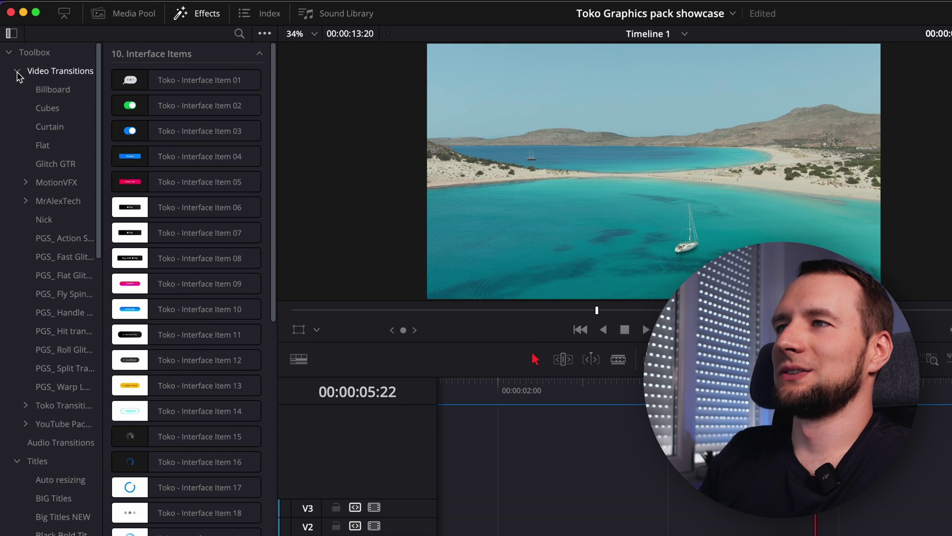
pyautogui.click(25, 405)
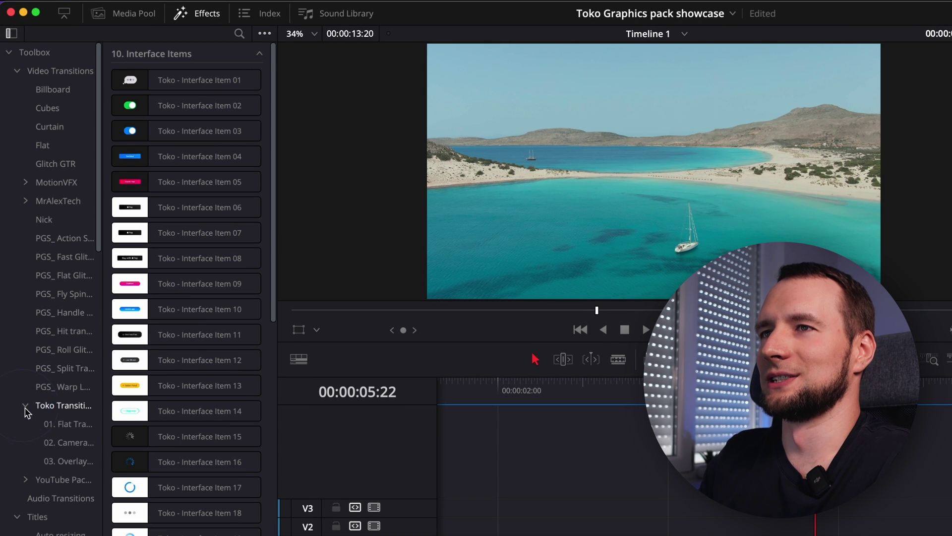
pyautogui.click(63, 461)
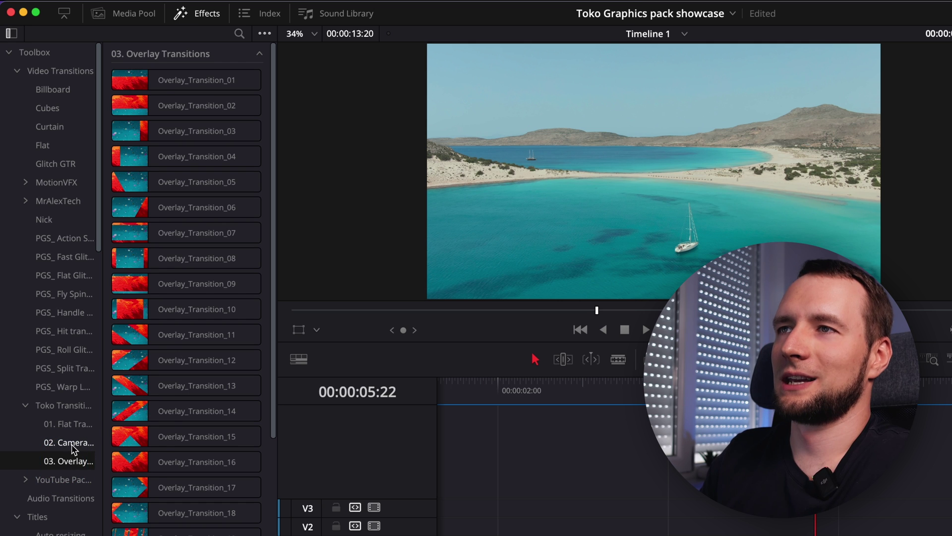
pyautogui.click(73, 448)
pyautogui.click(70, 425)
pyautogui.scroll(-20, 188, 297)
pyautogui.moveTo(189, 329); pyautogui.dragTo(898, 535)
pyautogui.moveTo(831, 513); pyautogui.dragTo(831, 511)
pyautogui.press('space')
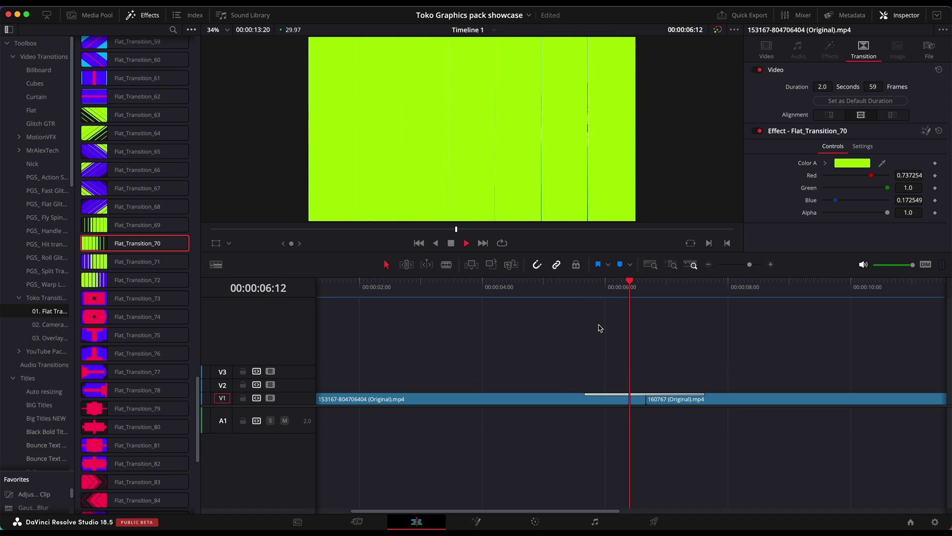
pyautogui.press('space')
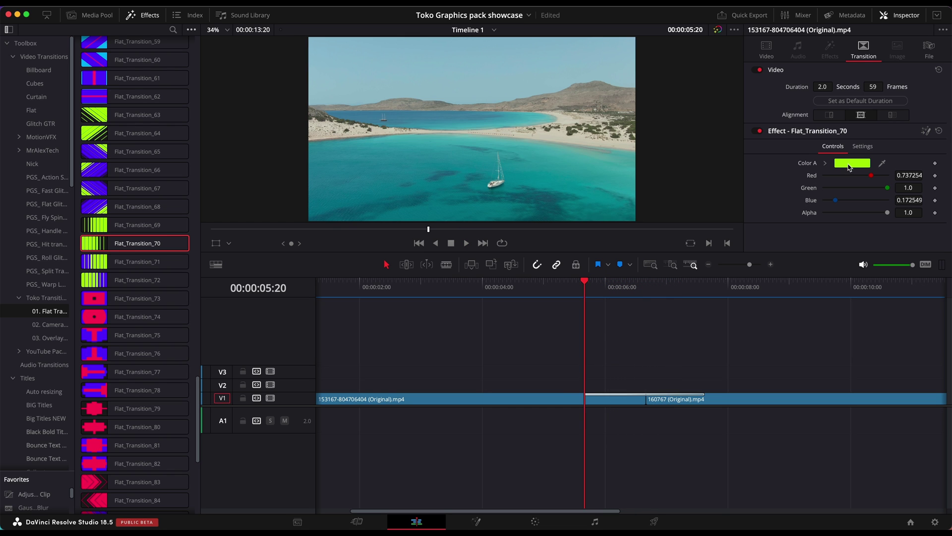
# - Change the transition's Color A from green to teal in the Inspector and replay it
pyautogui.click(852, 163)
pyautogui.click(815, 192)
pyautogui.click(849, 217)
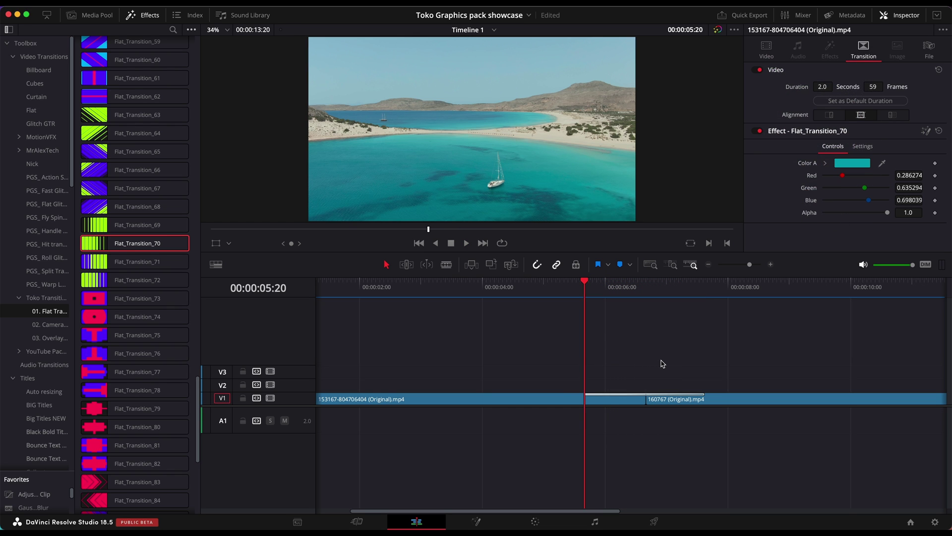
pyautogui.press('space')
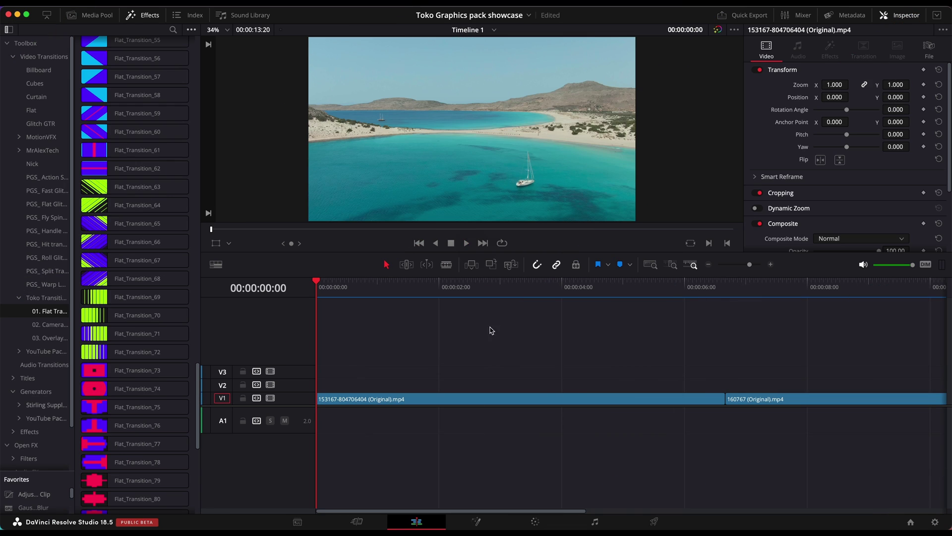
# - Add Toko - Title 71 on V2 above the first beach clip, lengthened to about seven seconds
pyautogui.click(12, 378)
pyautogui.scroll(-5, 11, 382)
pyautogui.scroll(-5, 11, 381)
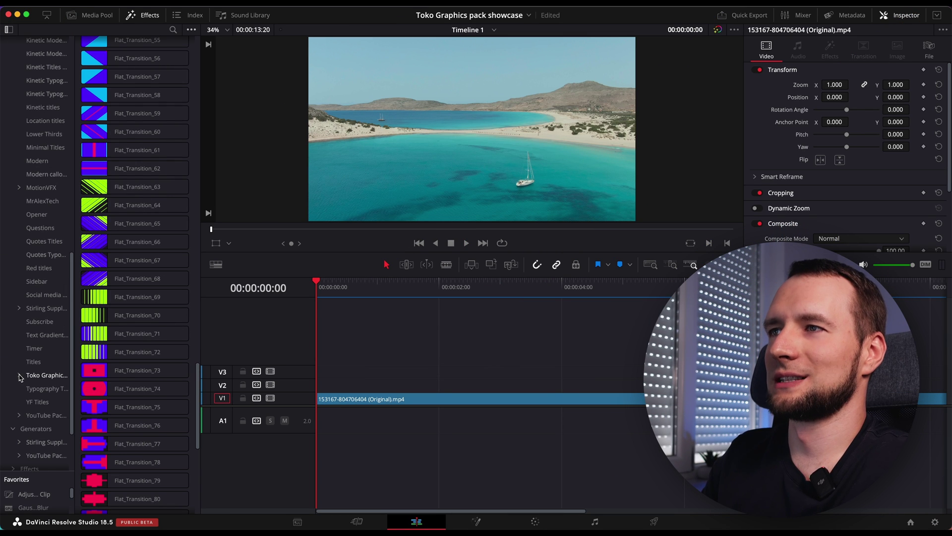
pyautogui.scroll(-7, 20, 378)
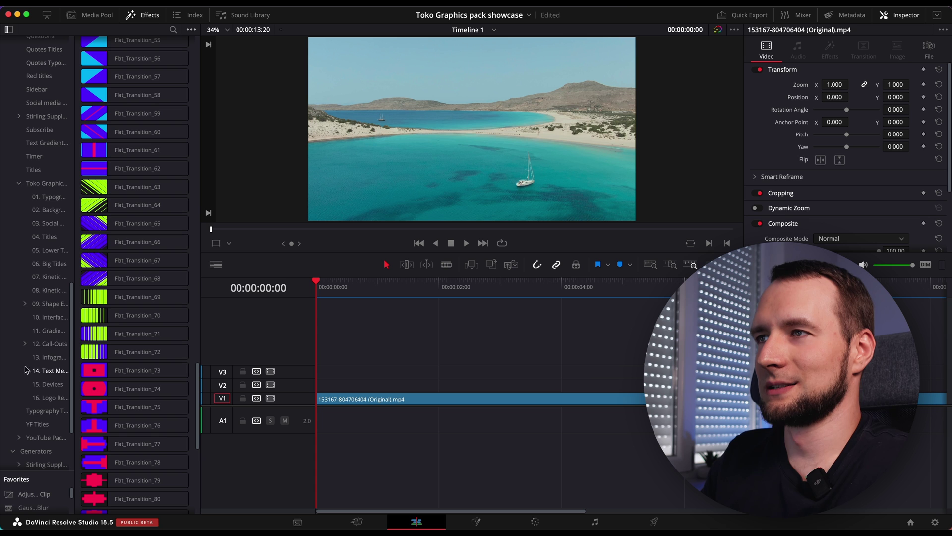
pyautogui.click(54, 241)
pyautogui.click(54, 252)
pyautogui.click(47, 236)
pyautogui.moveTo(132, 348); pyautogui.dragTo(350, 389)
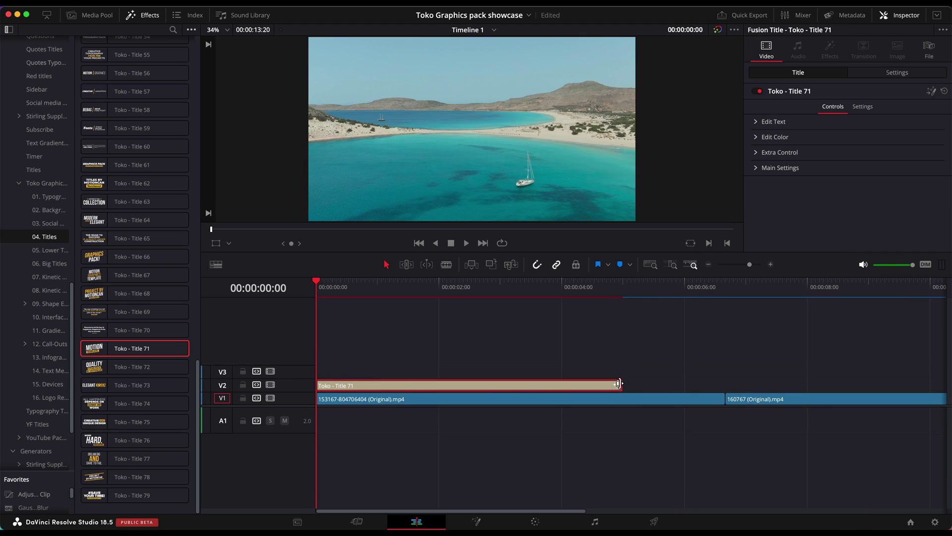
pyautogui.moveTo(712, 382); pyautogui.dragTo(753, 382)
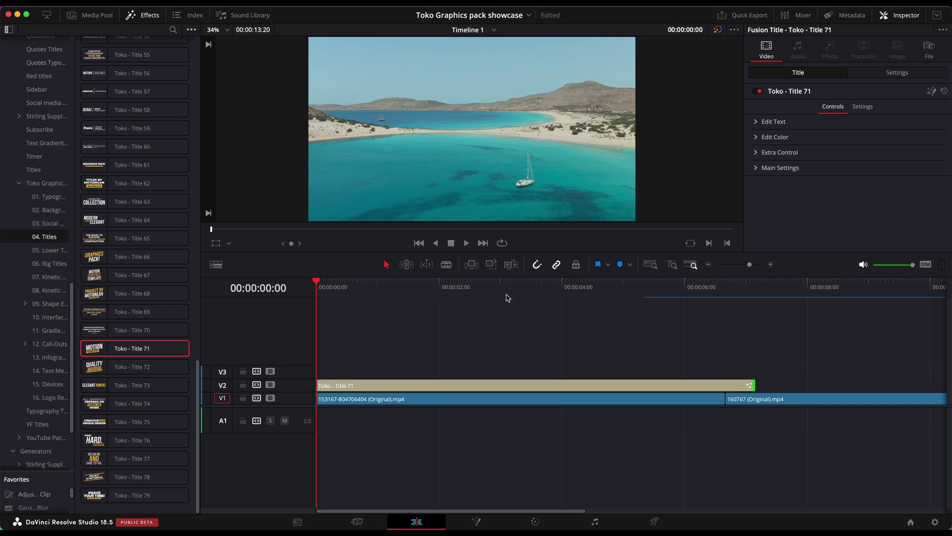
pyautogui.moveTo(347, 291); pyautogui.dragTo(554, 293)
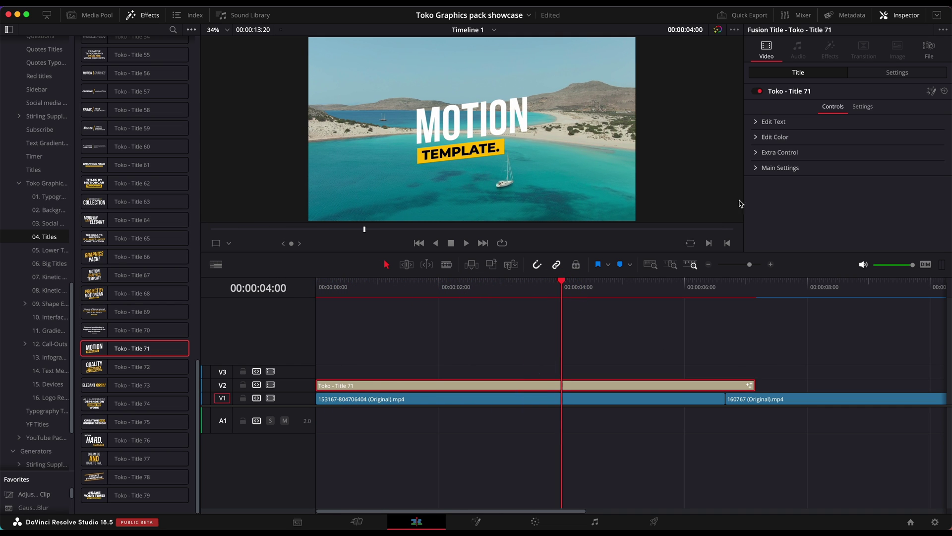
# - Replace the title text MOTION TEMPLATE. with TRAVEL and BLOG STORY
pyautogui.click(762, 121)
pyautogui.doubleClick(772, 139)
pyautogui.press('BackSpace')
pyautogui.write('TRAVEL')
pyautogui.scroll(-3, 774, 143)
pyautogui.doubleClick(774, 142)
pyautogui.write('BLOG STORY')
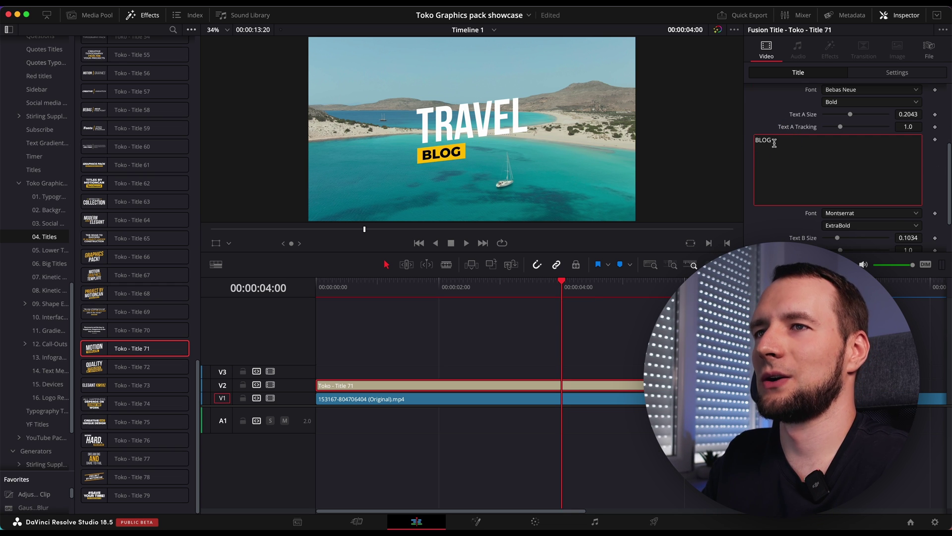
# - Set the title to a yellow heading with a black banner box and play it from the start
pyautogui.scroll(-6, 775, 142)
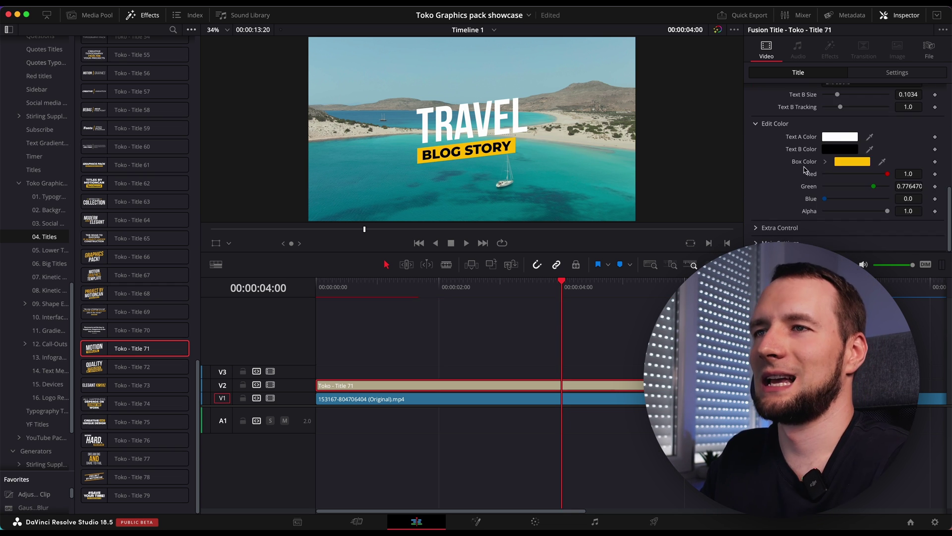
pyautogui.click(843, 135)
pyautogui.click(852, 217)
pyautogui.click(840, 148)
pyautogui.click(808, 200)
pyautogui.click(851, 216)
pyautogui.press('Home')
pyautogui.press('space')
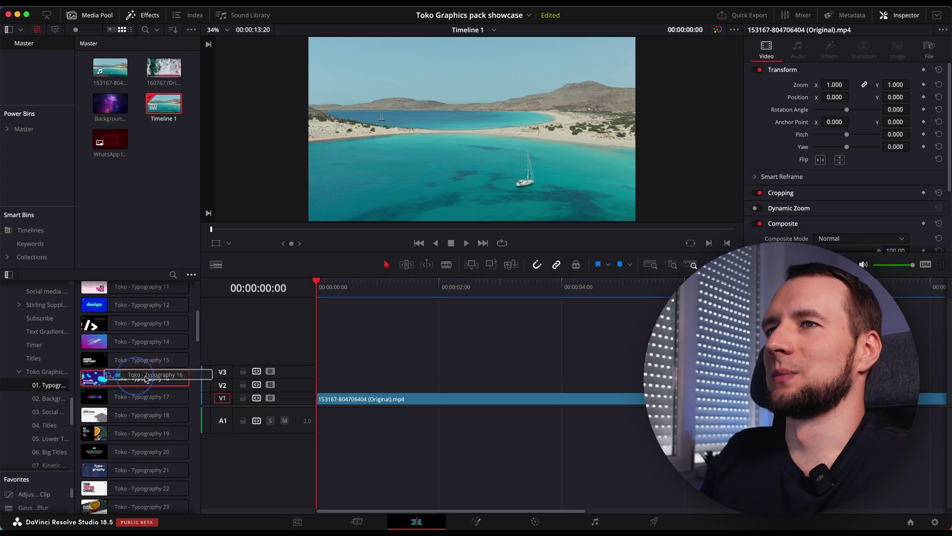
pyautogui.moveTo(147, 379); pyautogui.dragTo(345, 390)
pyautogui.click(443, 289)
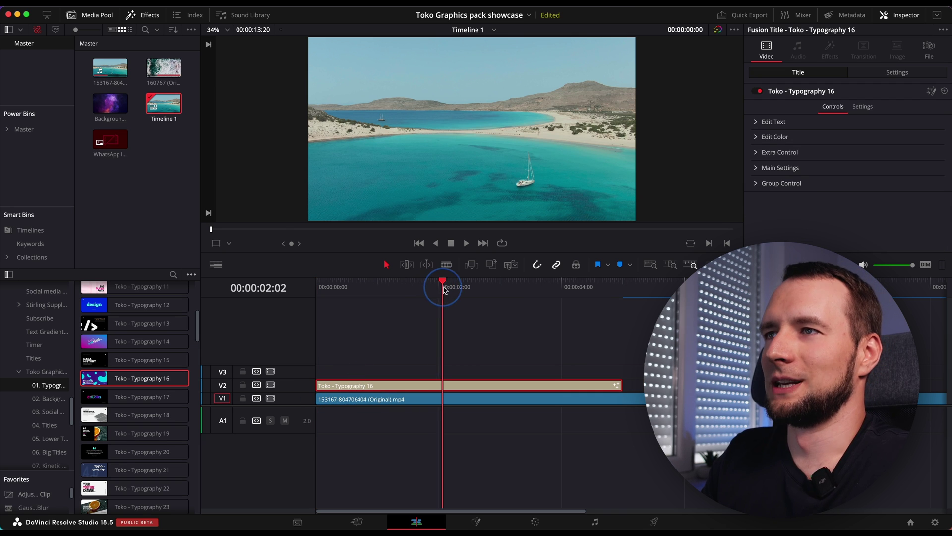
pyautogui.moveTo(444, 290); pyautogui.dragTo(447, 293)
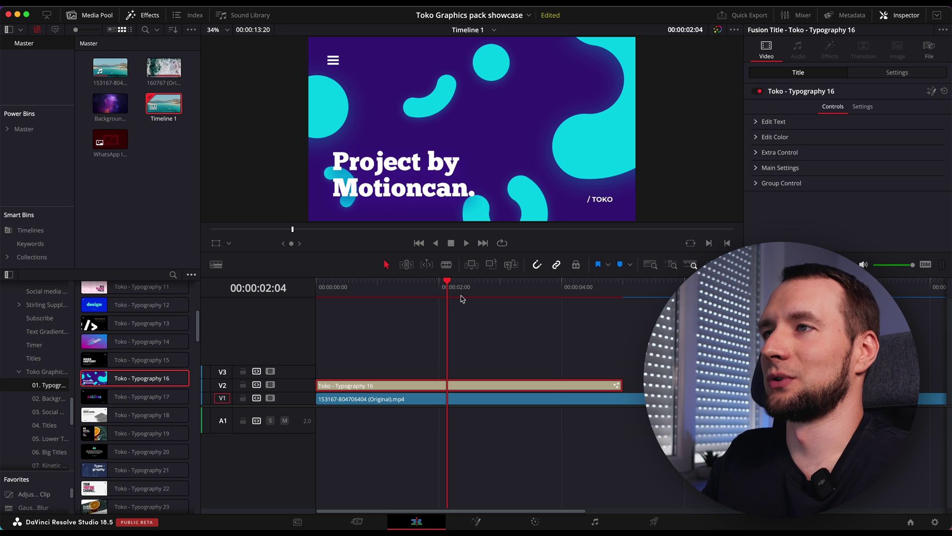
pyautogui.rightClick(167, 105)
pyautogui.moveTo(249, 120)
pyautogui.click(355, 117)
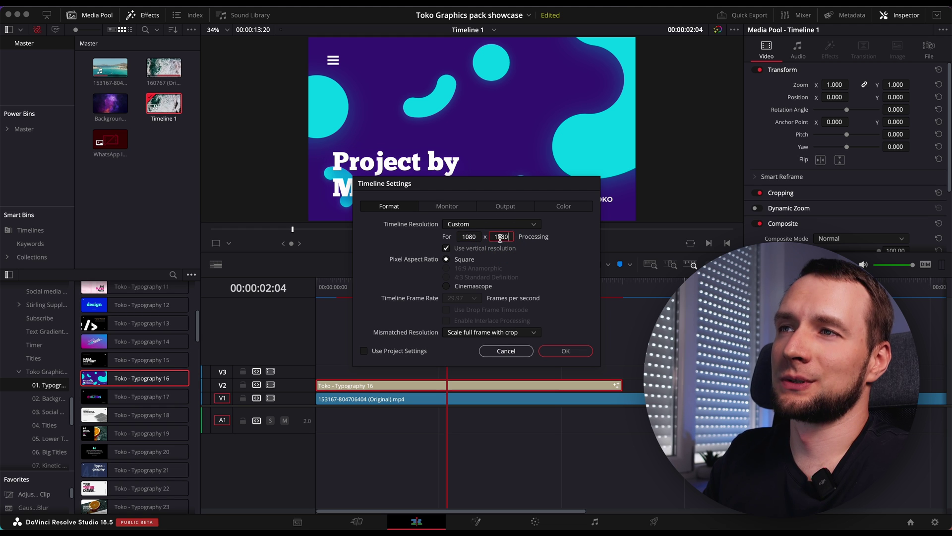
pyautogui.click(564, 351)
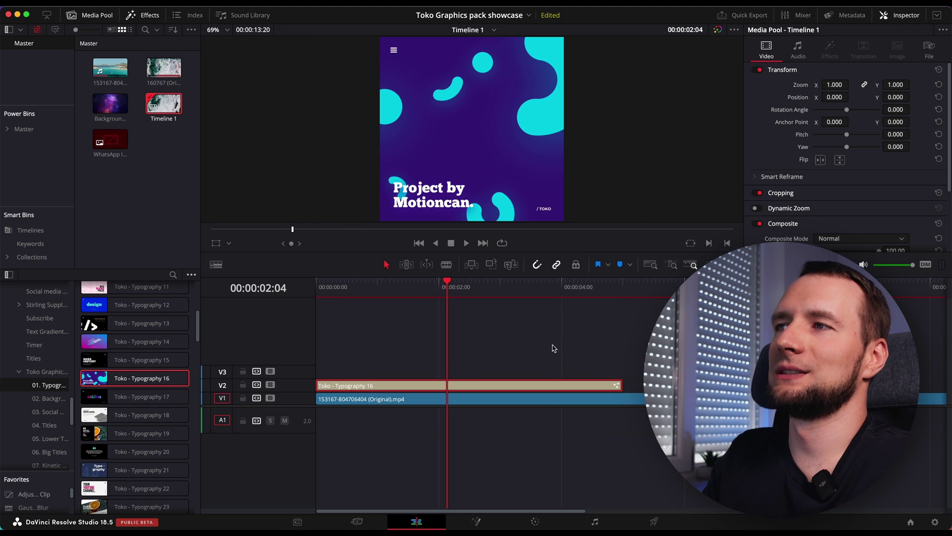
pyautogui.moveTo(379, 284); pyautogui.dragTo(455, 283)
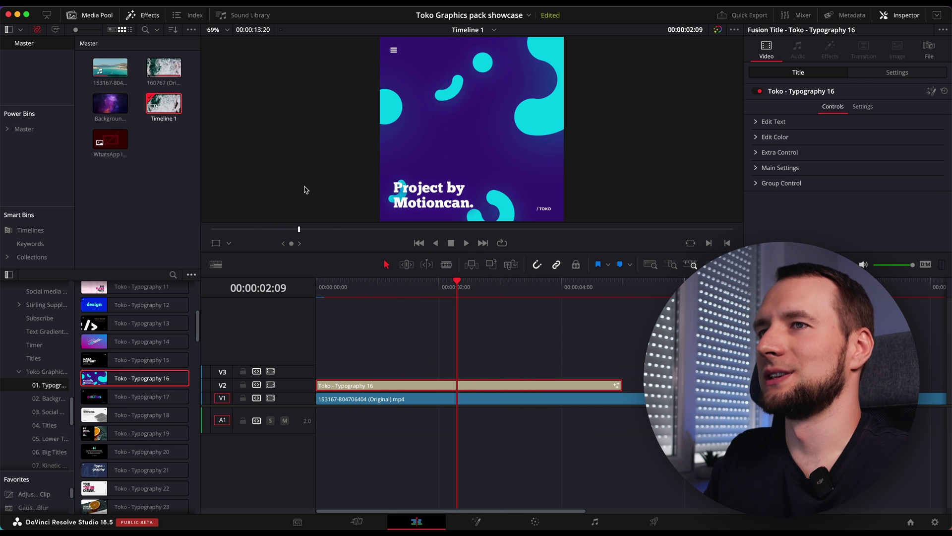
pyautogui.rightClick(179, 108)
pyautogui.click(363, 113)
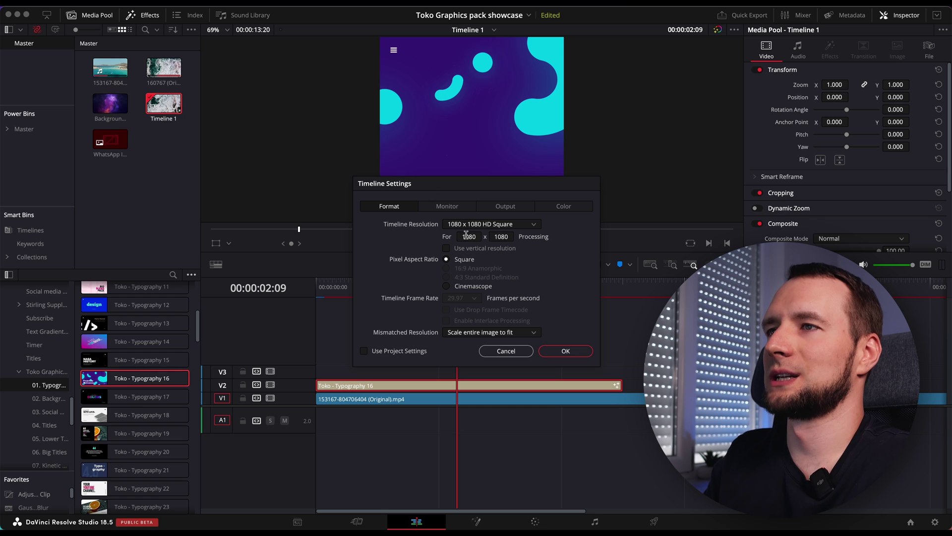
pyautogui.click(566, 351)
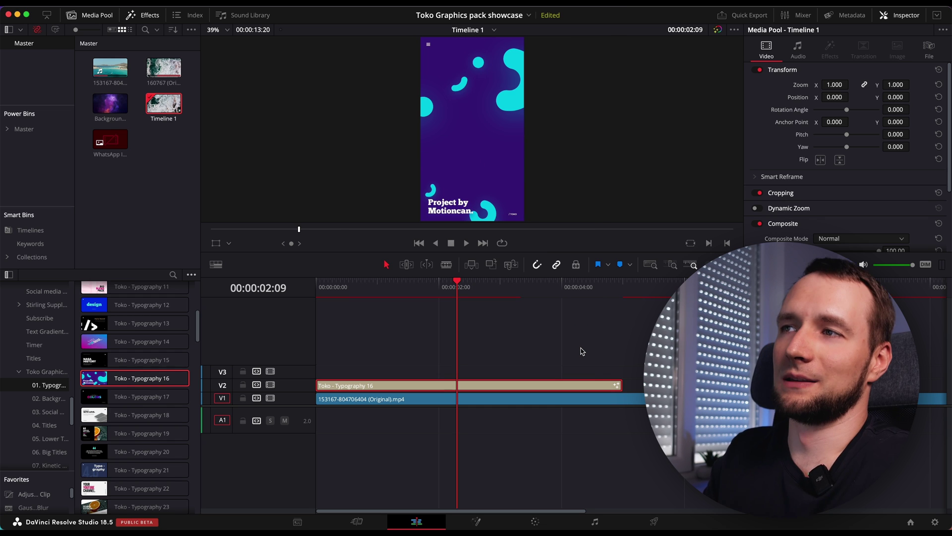
pyautogui.moveTo(456, 290); pyautogui.dragTo(417, 287)
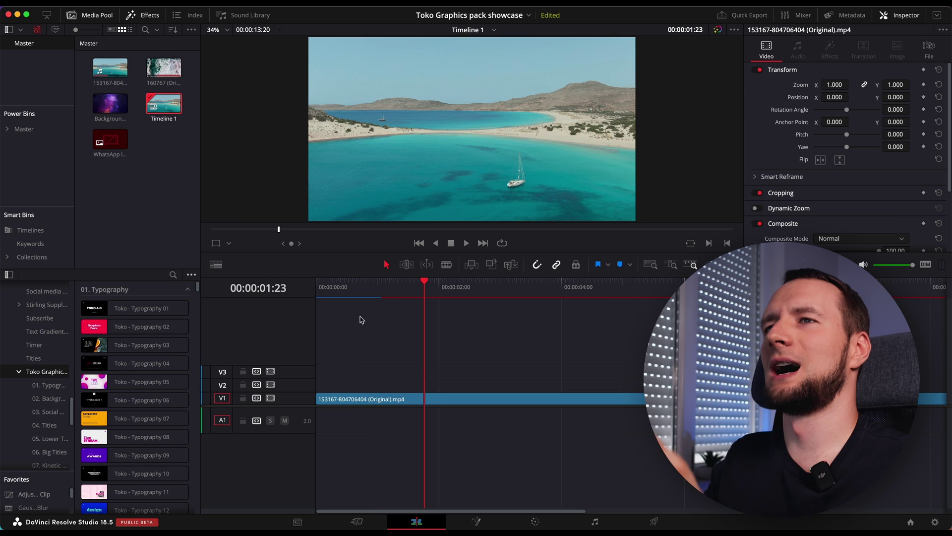
# - Add Toko - Background 43 from 02. Backgrounds on V2 above the beach clip
pyautogui.click(47, 399)
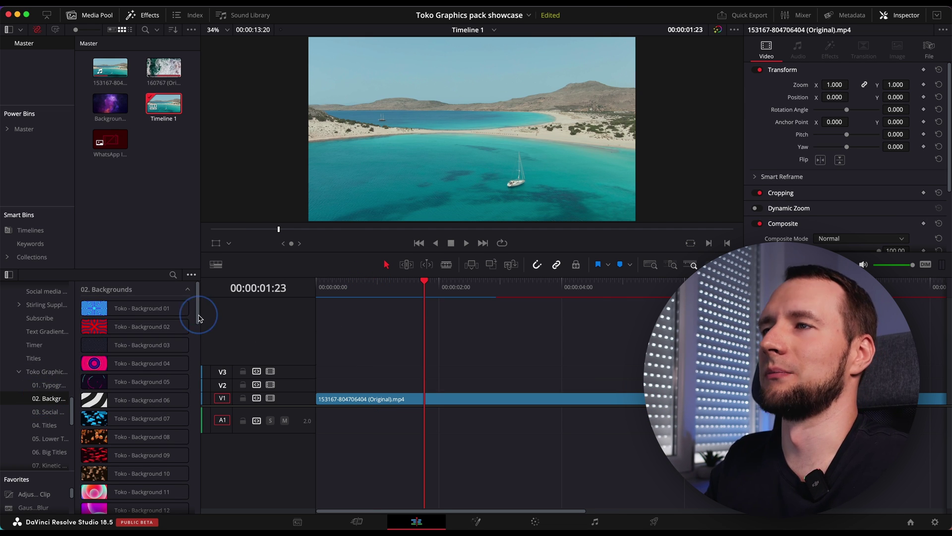
pyautogui.moveTo(198, 326); pyautogui.dragTo(196, 452)
pyautogui.moveTo(148, 342); pyautogui.dragTo(354, 388)
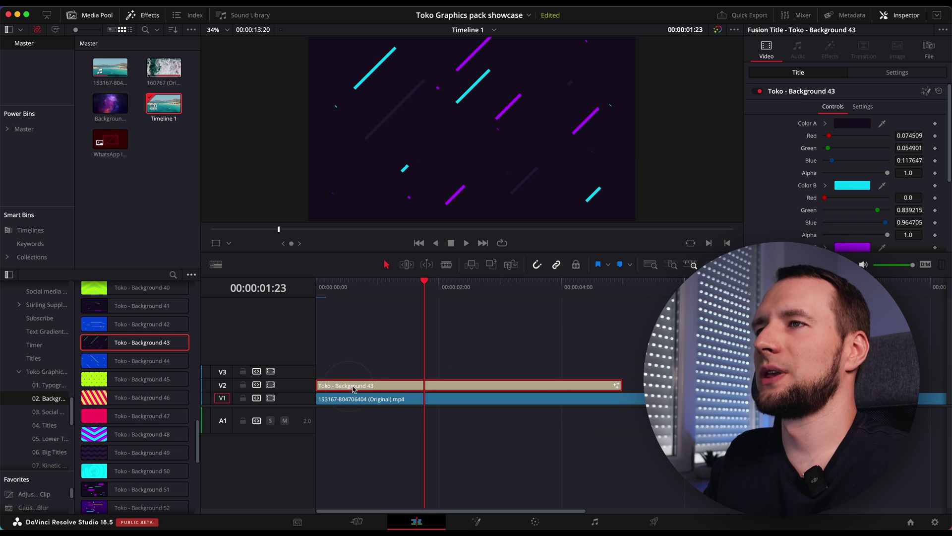
pyautogui.scroll(-5, 477, 347)
pyautogui.press('Home')
# - Convert the background into Compound Clip 1 and expand its Speed Change controls in the Inspector
pyautogui.rightClick(477, 386)
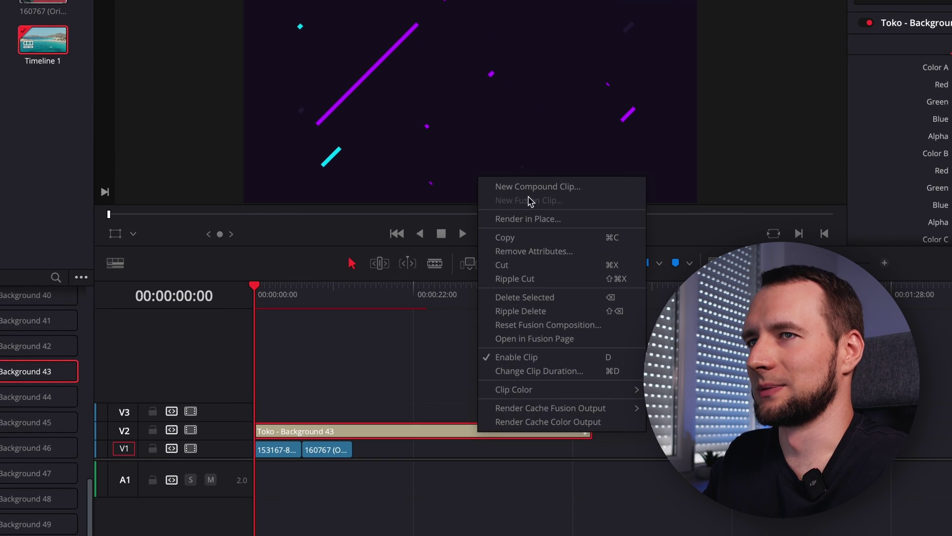
pyautogui.click(531, 187)
pyautogui.click(567, 301)
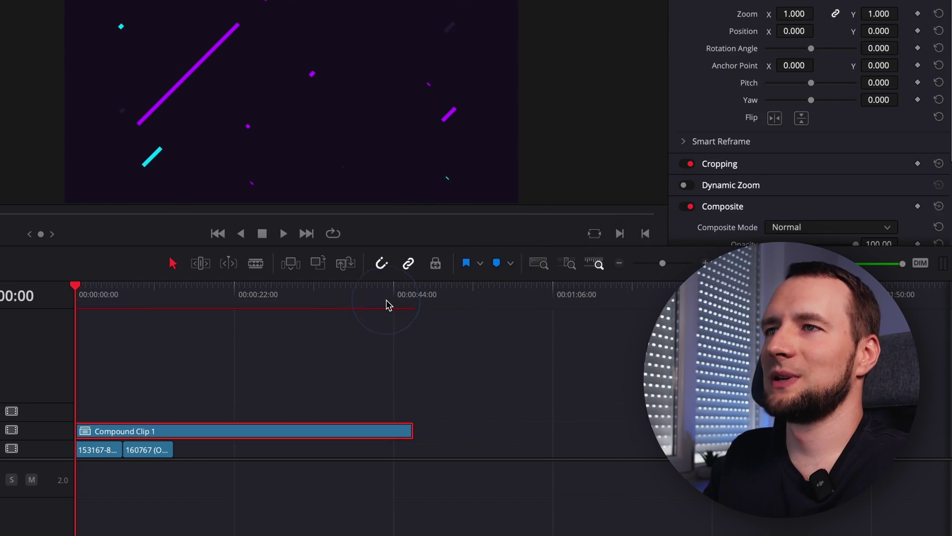
pyautogui.scroll(-4, 768, 226)
pyautogui.click(773, 158)
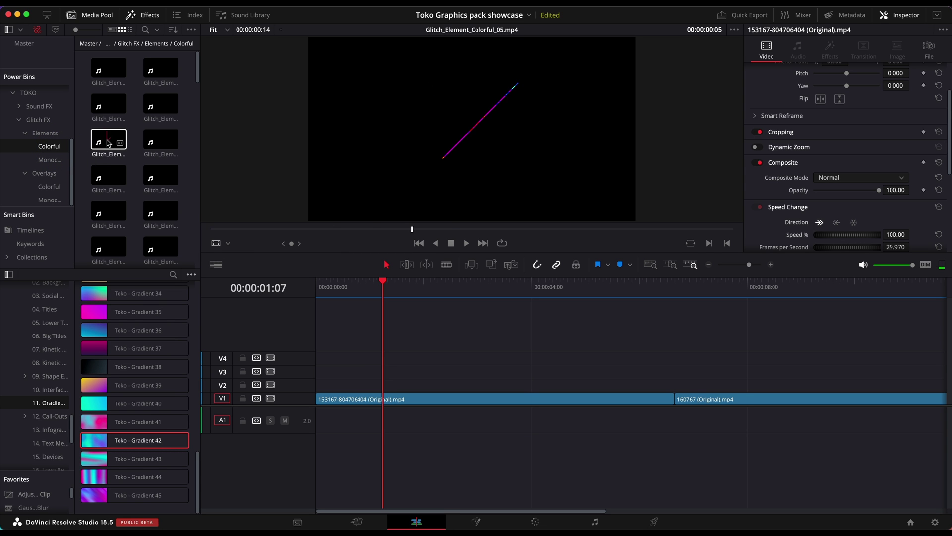
# - Add a Glitch_Element clip at the timeline start and Camera_Transition_03 sound on A1 under the cut
pyautogui.moveTo(114, 148); pyautogui.dragTo(322, 386)
pyautogui.click(325, 297)
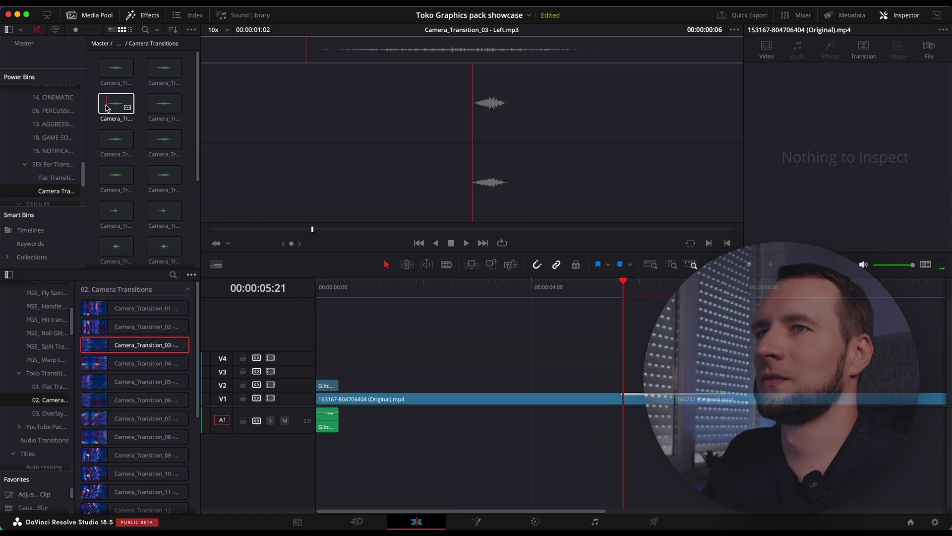
pyautogui.moveTo(422, 268); pyautogui.dragTo(638, 421)
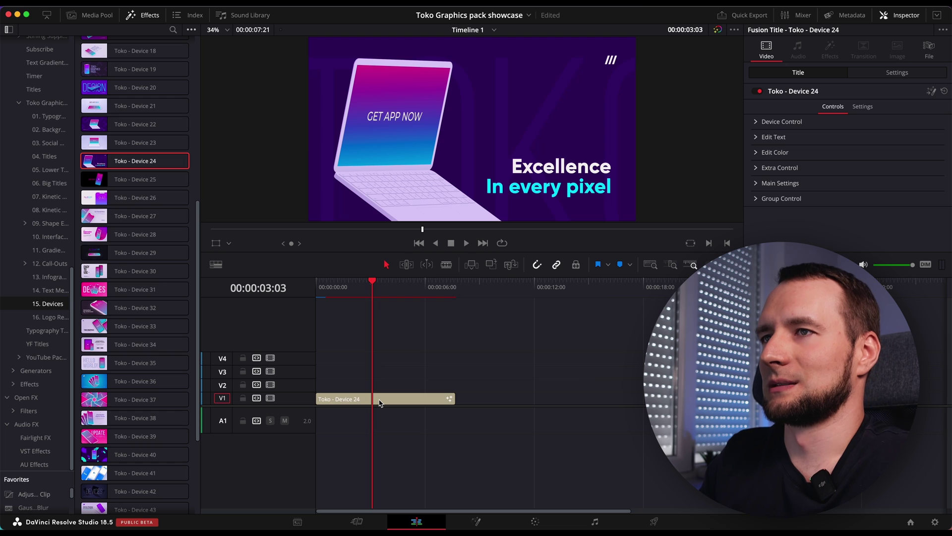
# - Open the Device 24 clip in the Fusion page and expand the TokoDevice24 group
pyautogui.rightClick(381, 403)
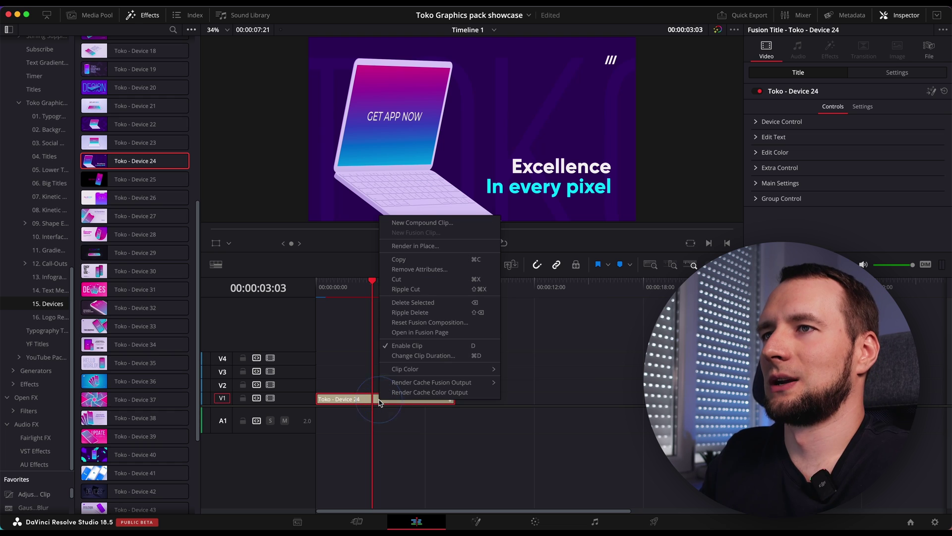
pyautogui.click(421, 332)
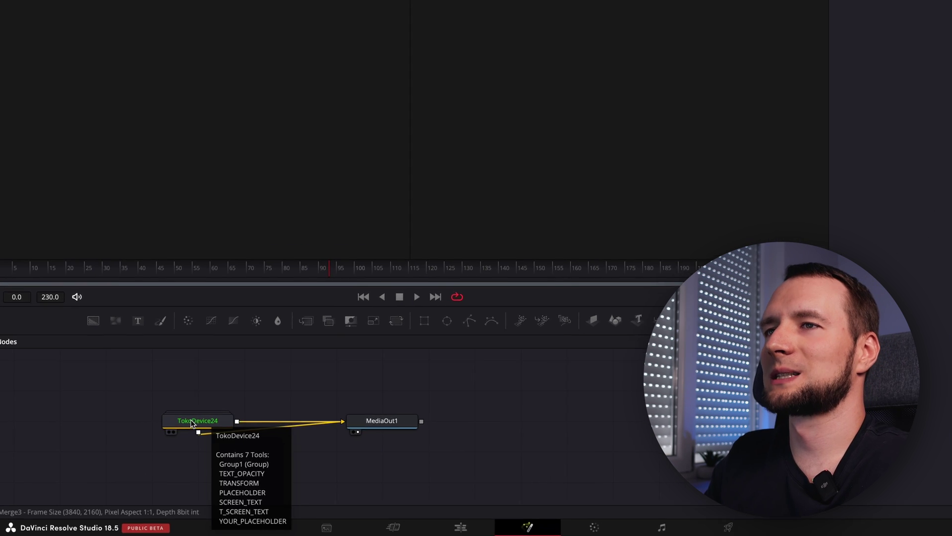
pyautogui.hotkey('ctrl', 'e')
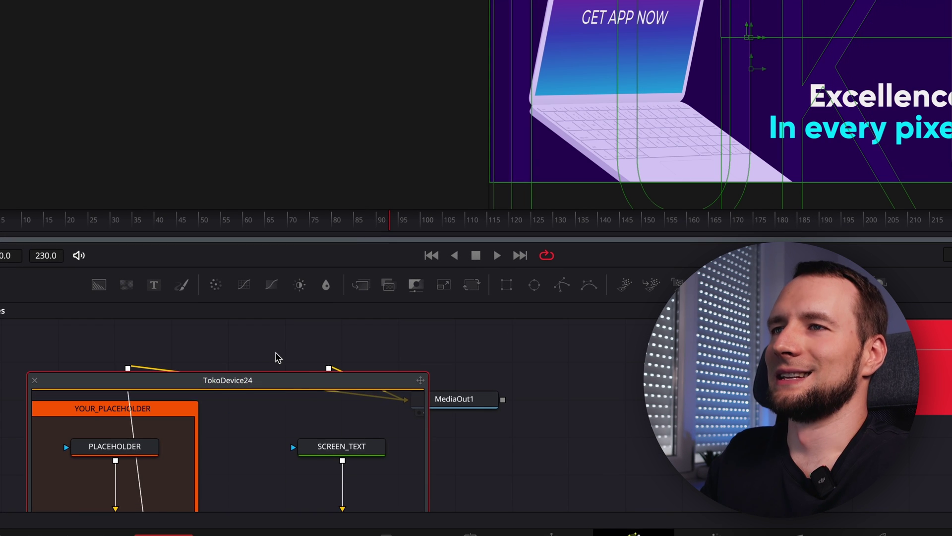
pyautogui.scroll(-2, 277, 358)
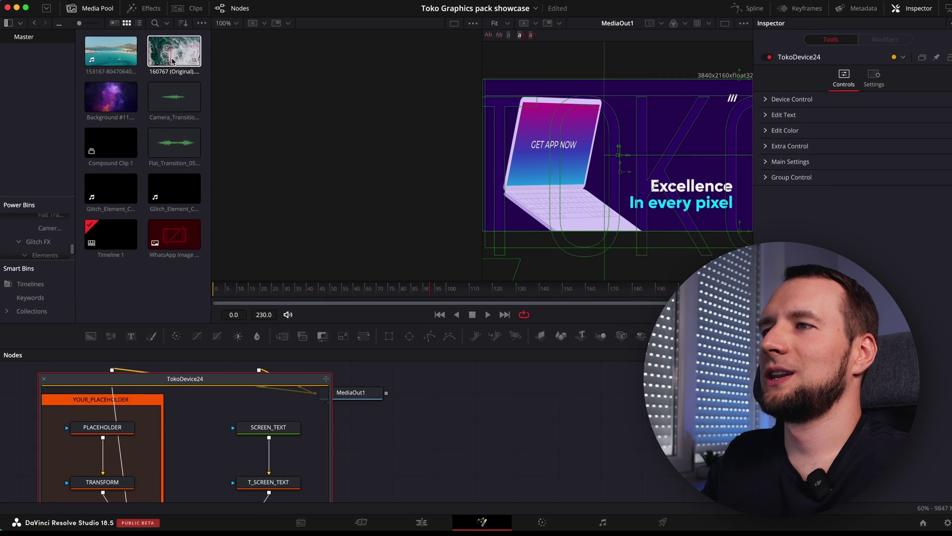
# - Replace the PLACEHOLDER with the 160767 ocean clip and set the TRANSFORM size to 0.8
pyautogui.moveTo(172, 57); pyautogui.dragTo(101, 433)
pyautogui.click(542, 276)
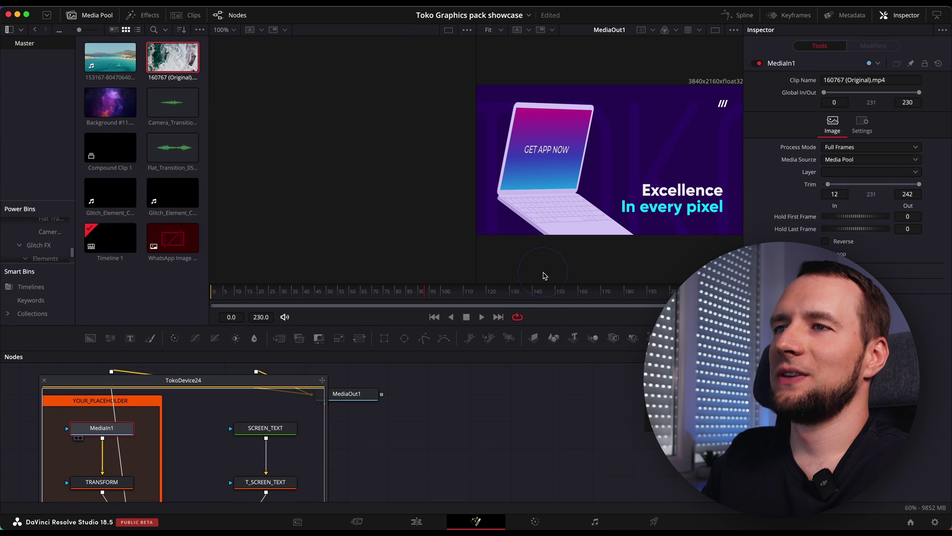
pyautogui.click(110, 484)
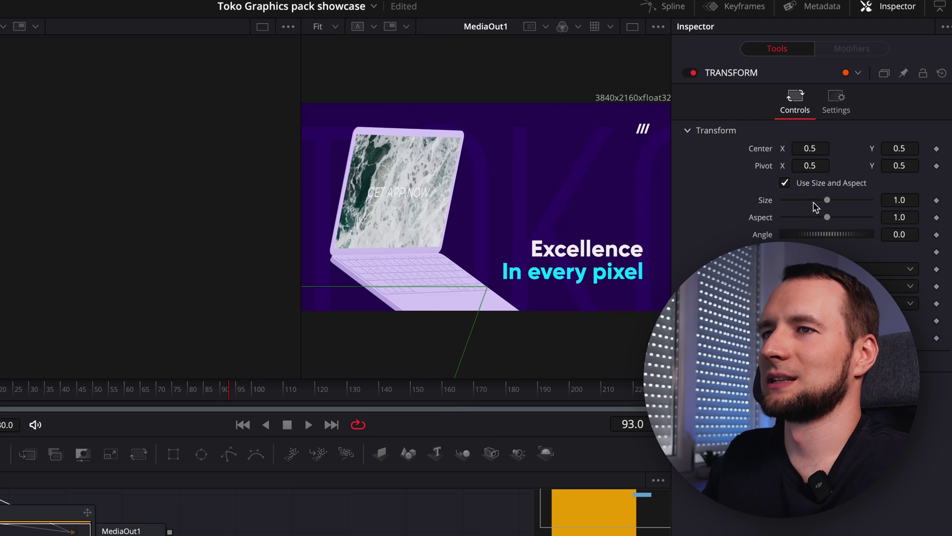
pyautogui.moveTo(816, 200); pyautogui.dragTo(815, 201)
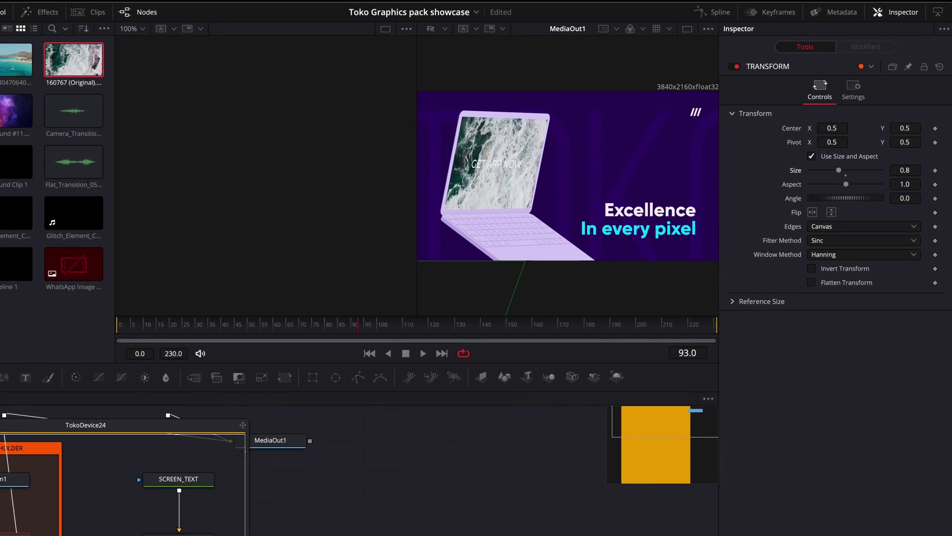
# - Back on the Edit page, change the laptop screen text colour to dark navy
pyautogui.click(418, 521)
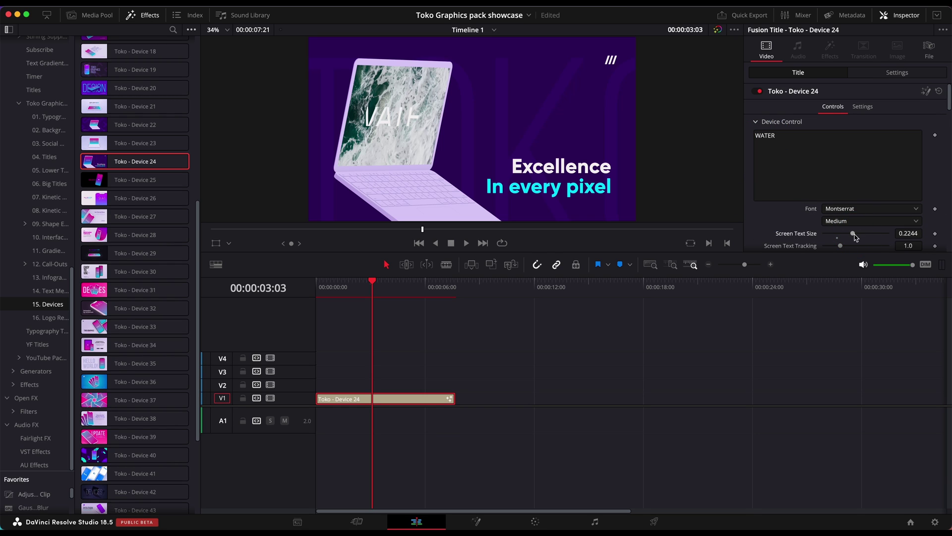
pyautogui.click(828, 180)
pyautogui.click(800, 208)
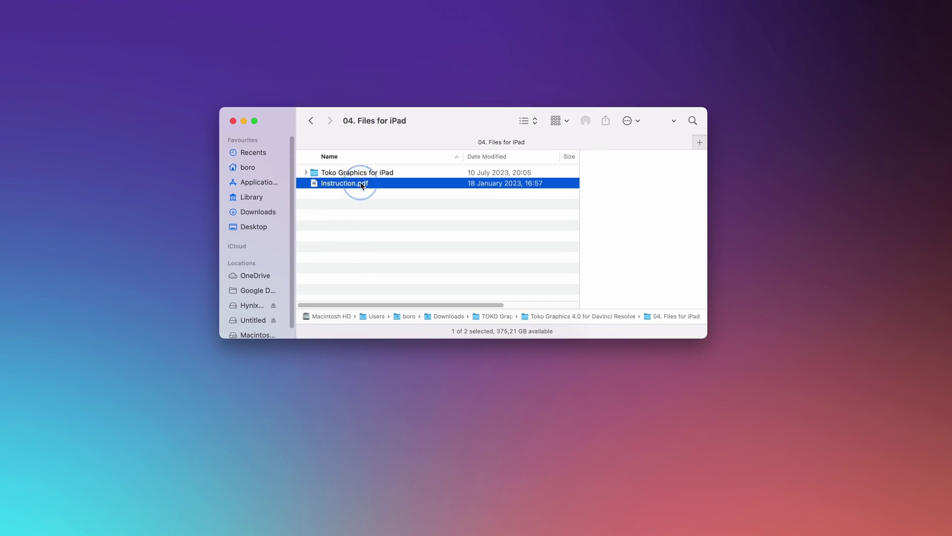
# - Open Instruction.pdf and scroll through the iPad installation steps
pyautogui.doubleClick(361, 183)
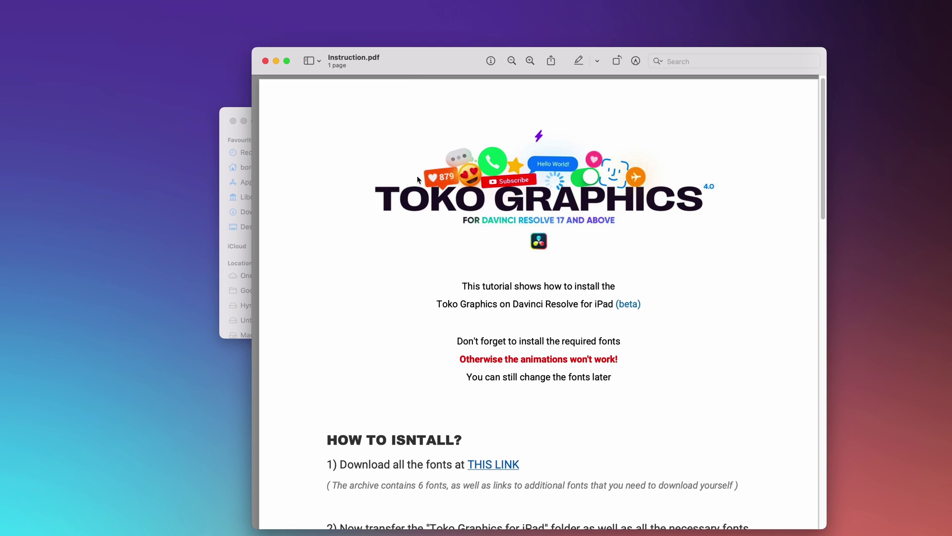
pyautogui.scroll(-6, 417, 188)
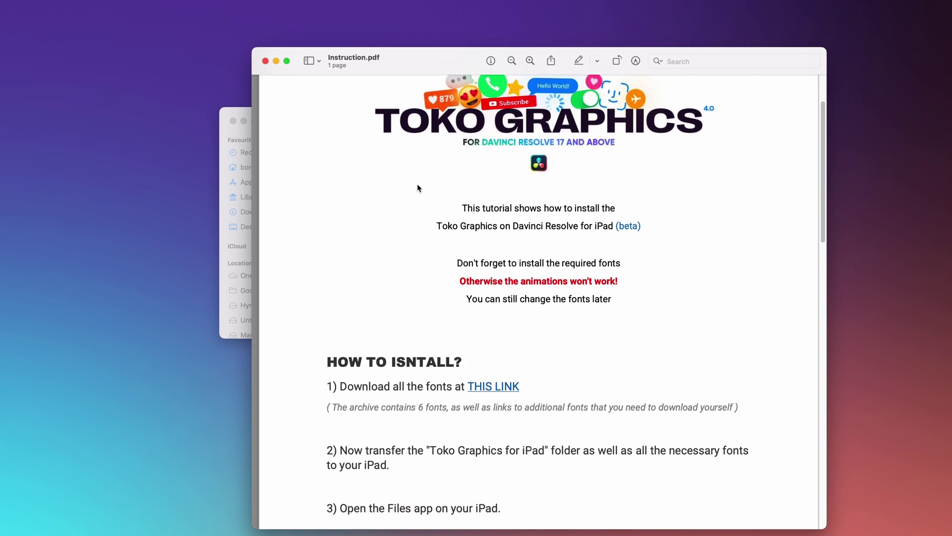
pyautogui.scroll(-5, 418, 187)
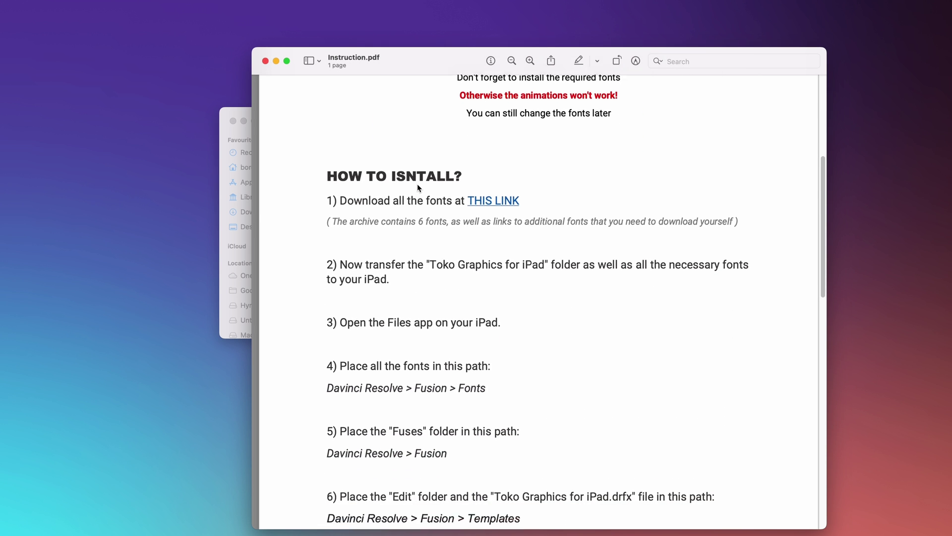